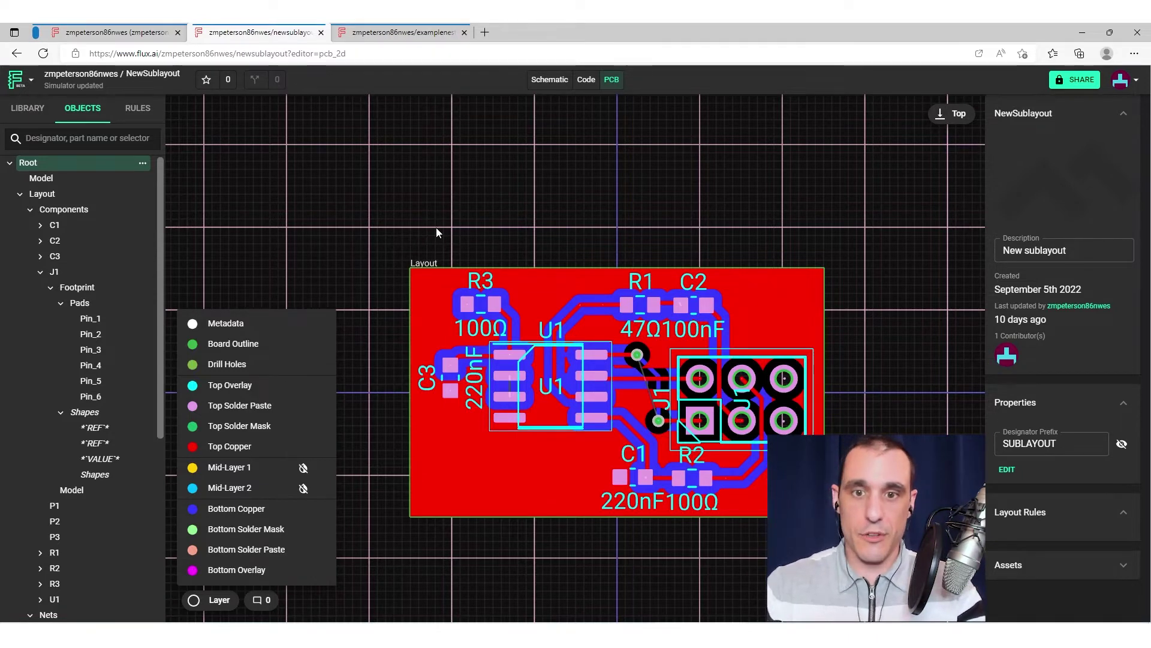
- Pan and scroll-zoom so the NewSublayout board is enlarged and centred on the canvas
left_click_drag(521, 470, 520, 440)
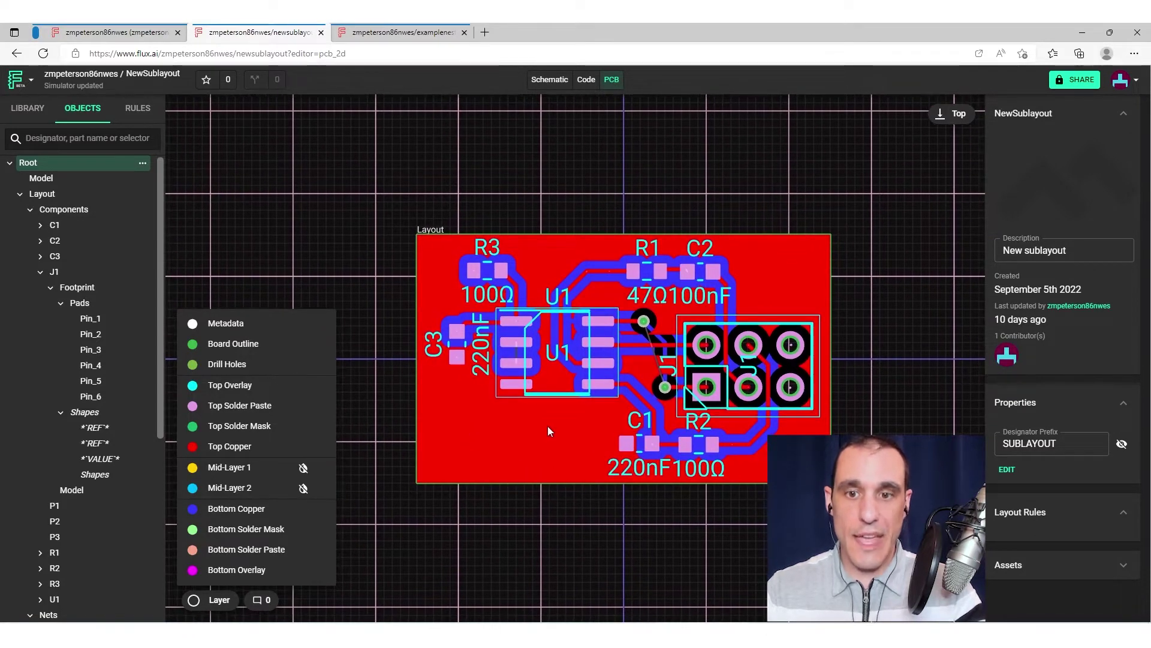
scroll(535, 427, "up", 2)
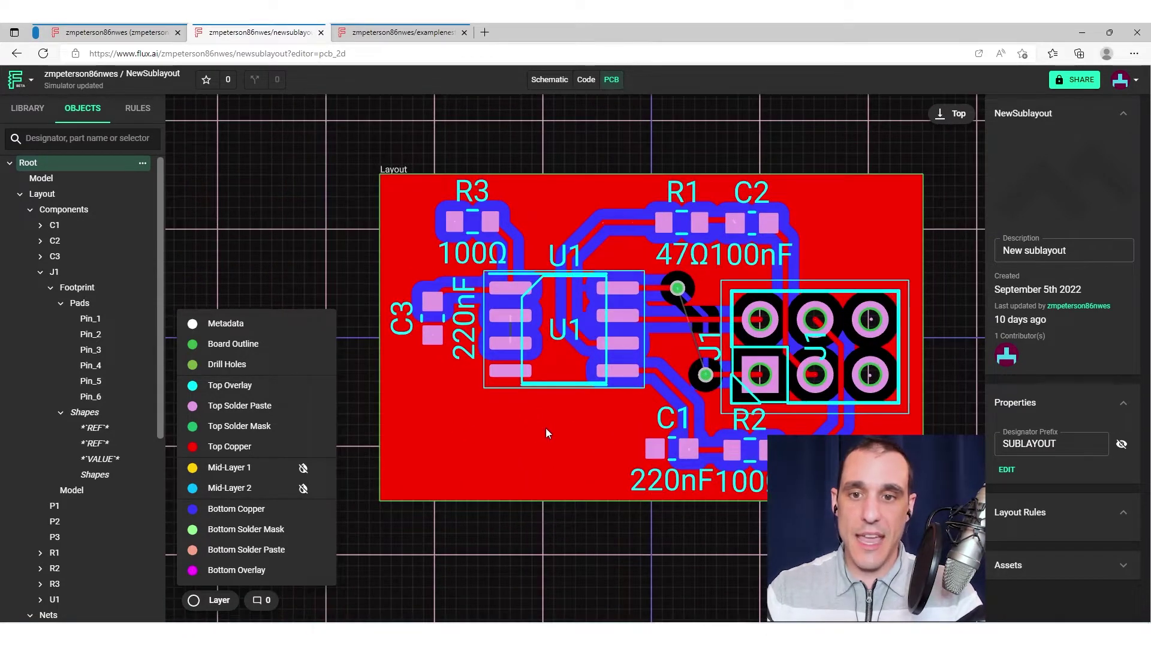
left_click_drag(610, 405, 590, 462)
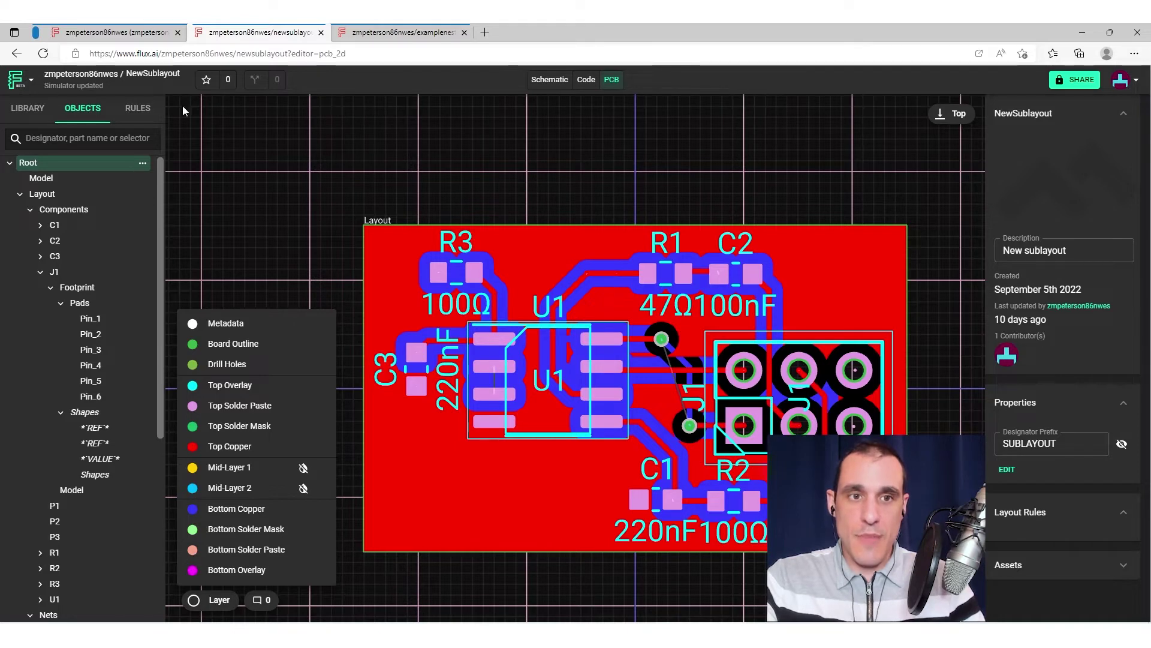
left_click(19, 78)
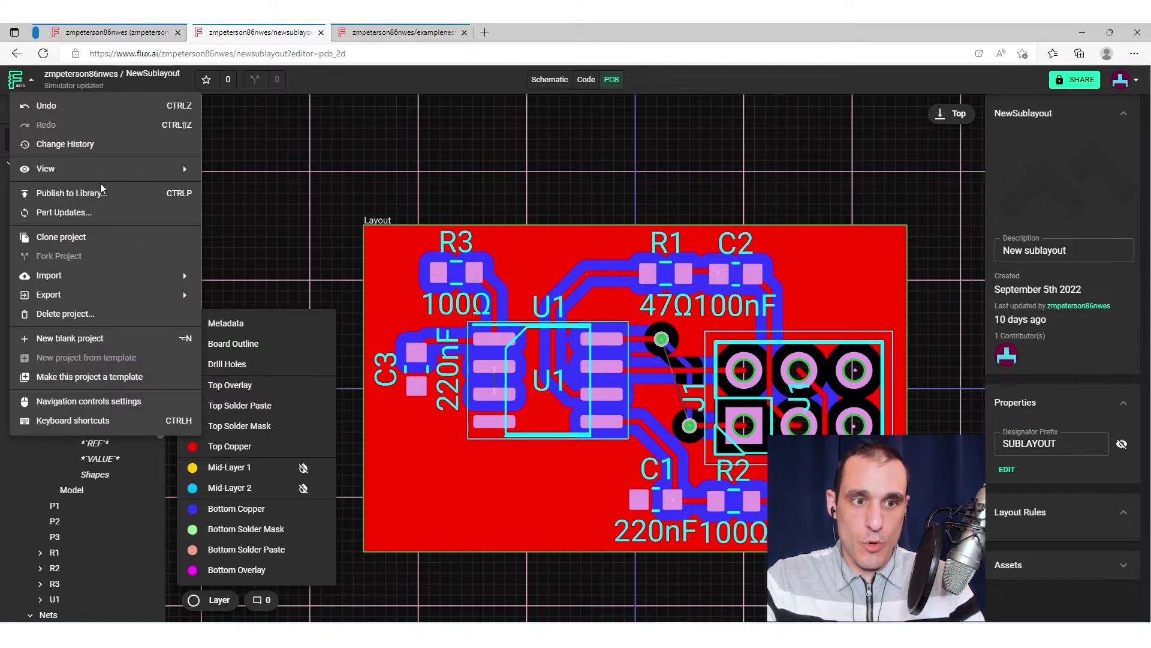
- View the Export options in Flux's main menu, then dismiss the menu
mouse_move(186, 298)
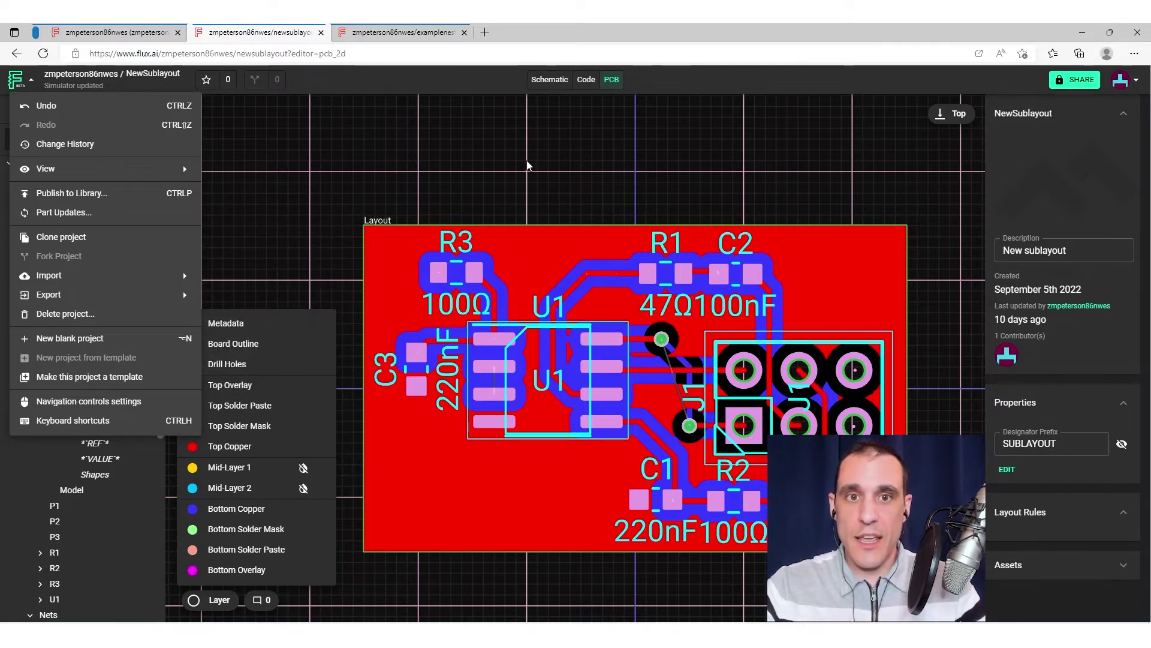
left_click(507, 152)
- Open a new browser tab, then return to the NewSublayout project tab
left_click(486, 34)
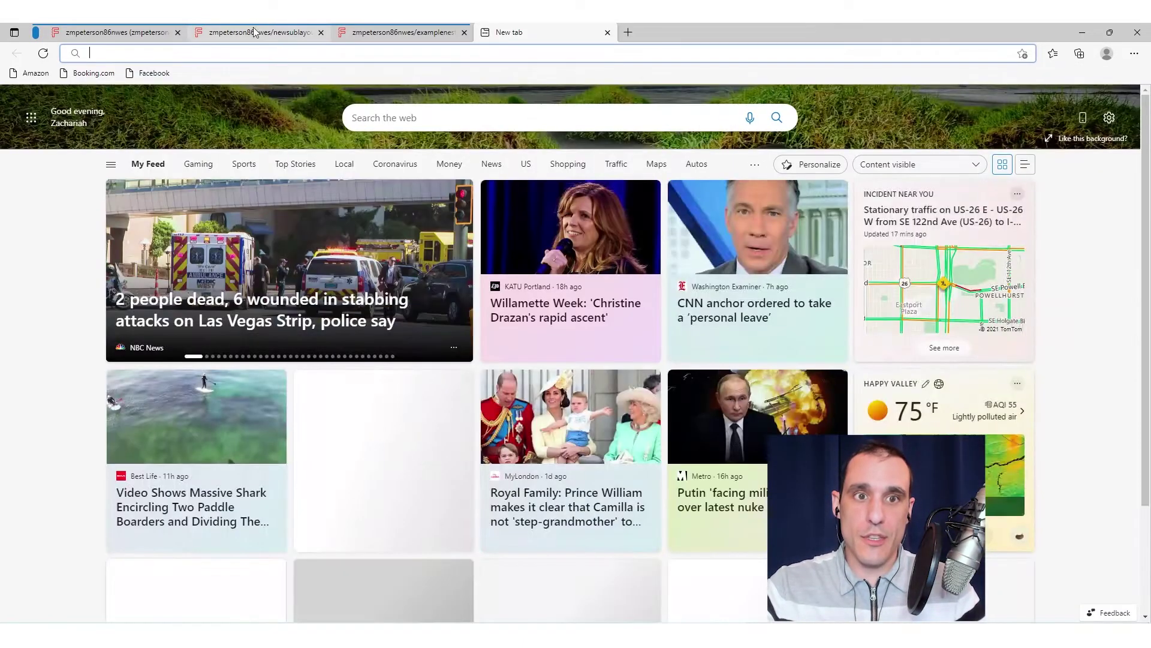
left_click(255, 35)
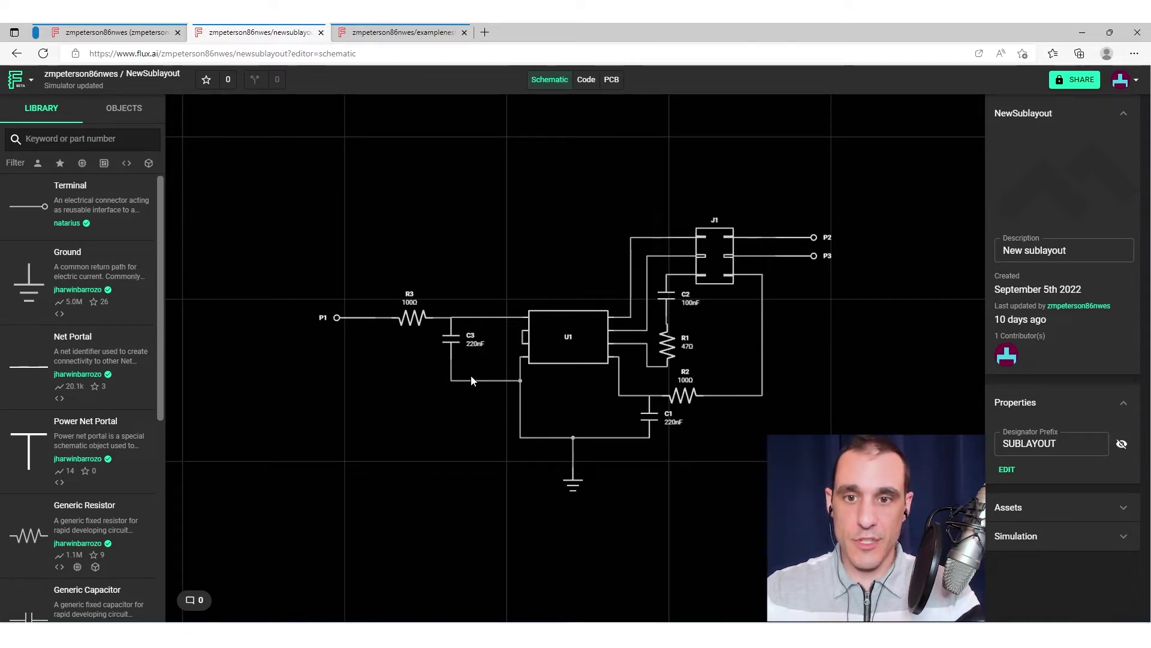
- Zoom and pan the schematic to frame ports P1–P3, then select resistor R2 (100 Ω, SMD_0603_1608)
scroll(499, 347, "up", 4)
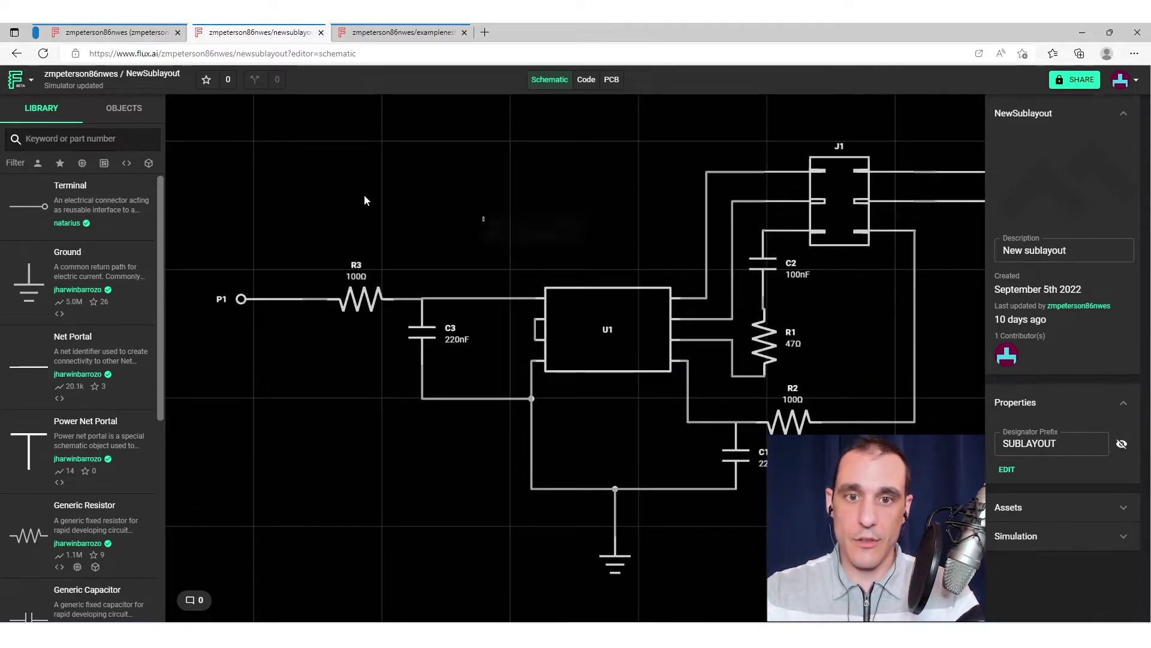
left_click(461, 213)
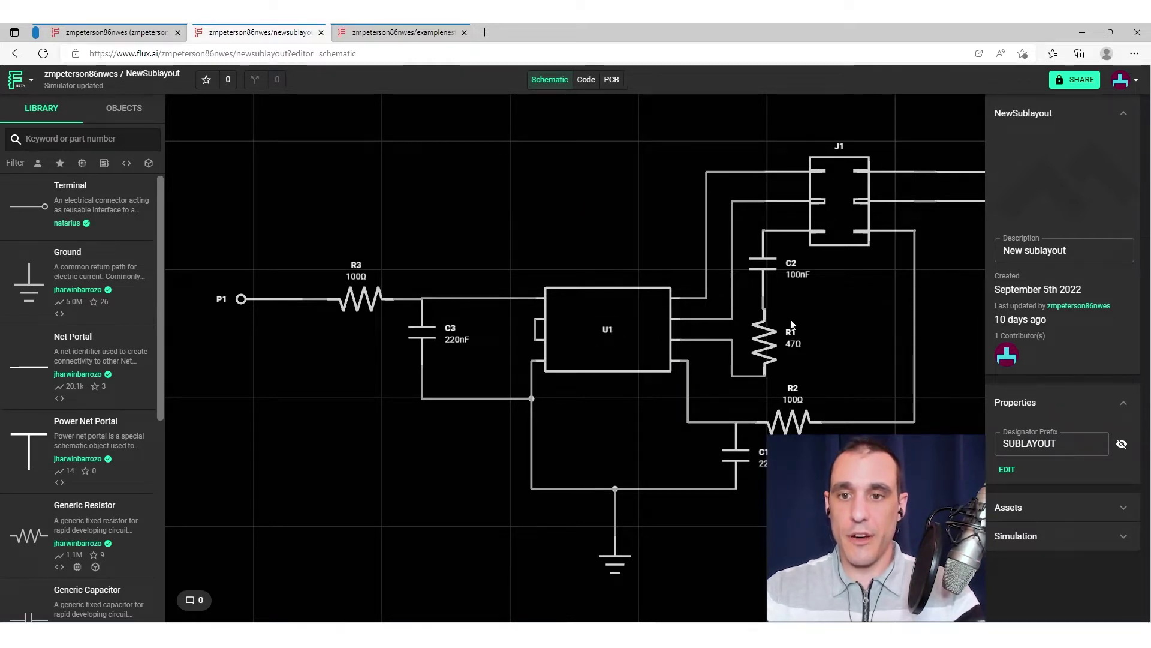
left_click_drag(857, 341, 754, 361)
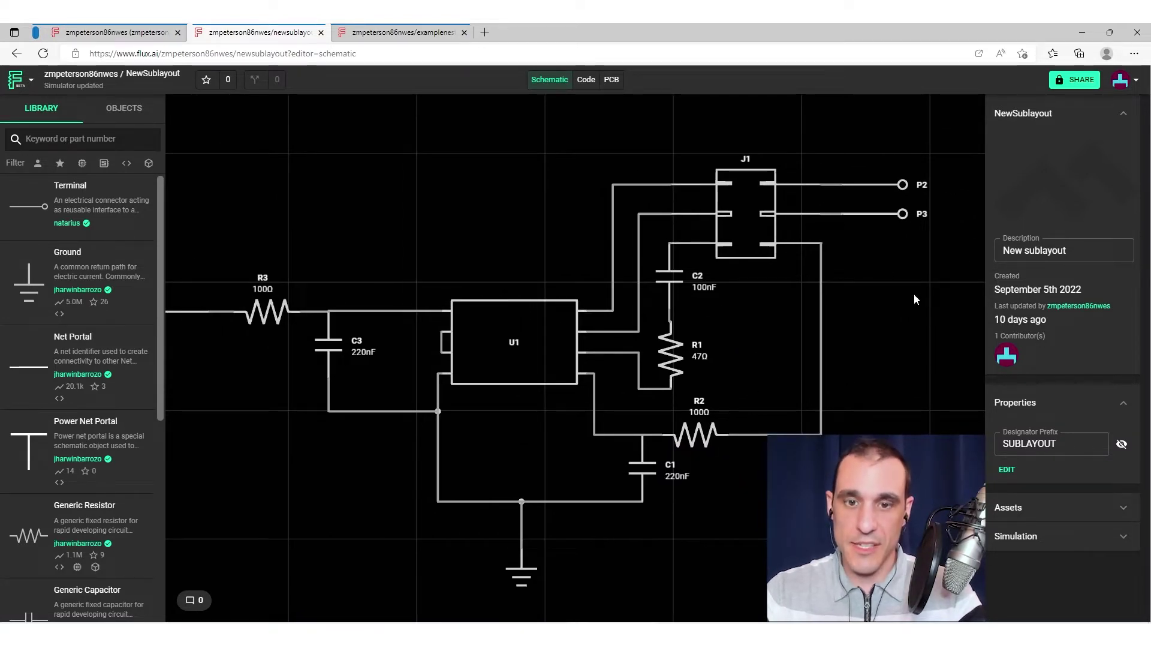
left_click_drag(383, 505, 434, 484)
left_click_drag(545, 422, 459, 438)
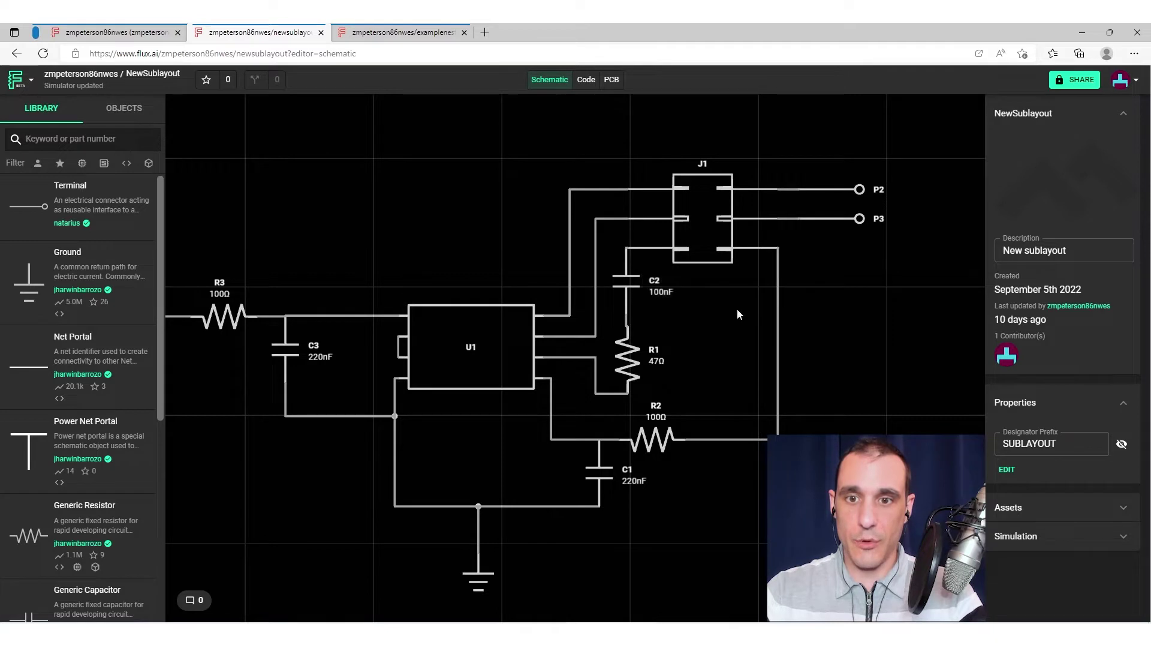
left_click(654, 440)
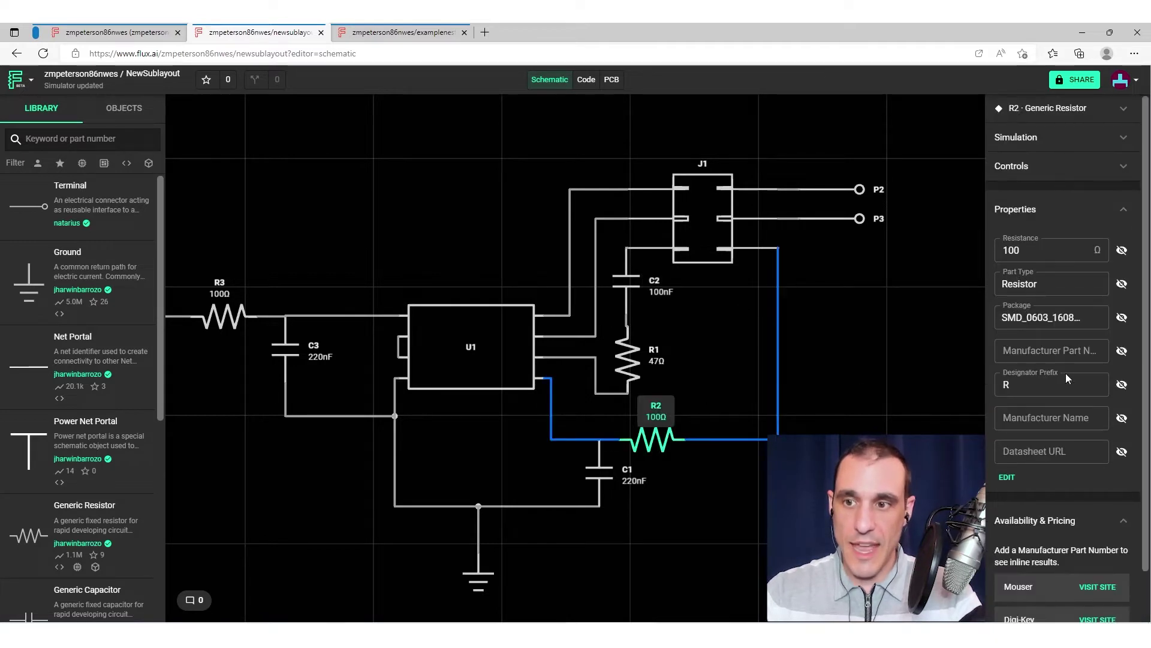
left_click(1082, 354)
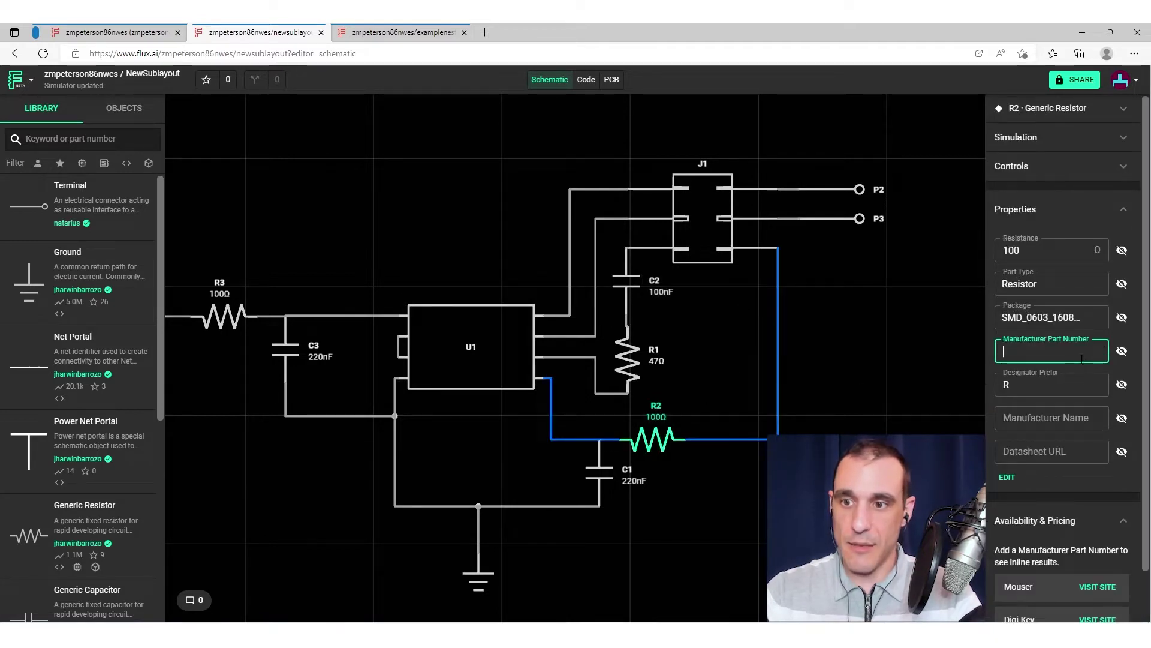
left_click(1072, 418)
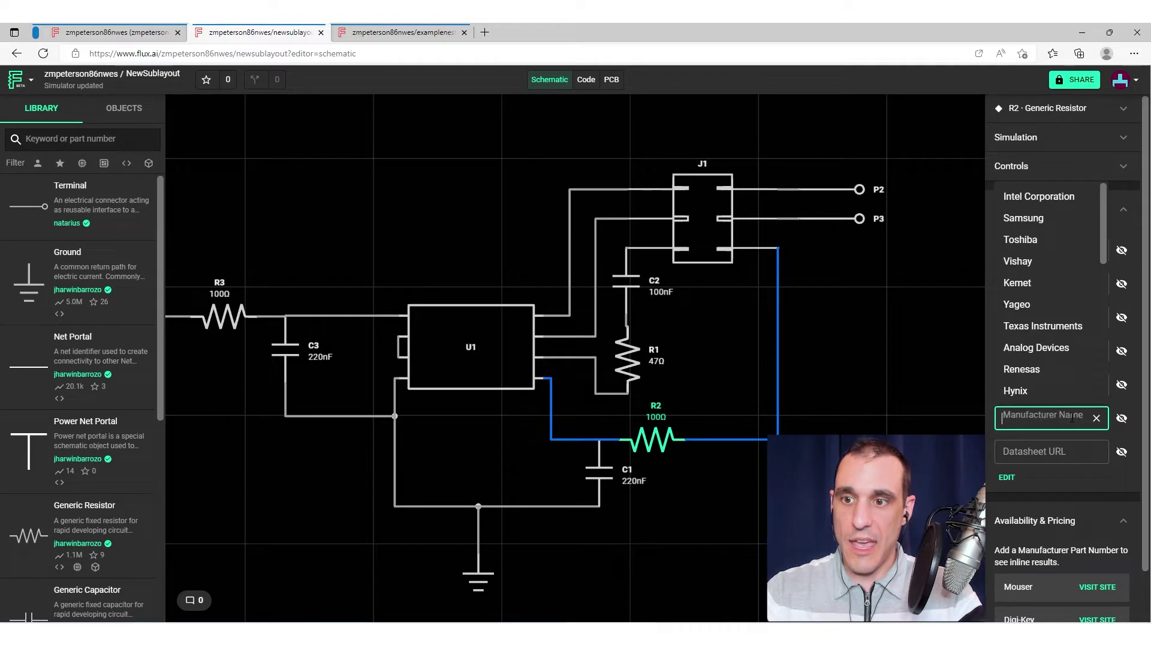
left_click(903, 375)
left_click(680, 436)
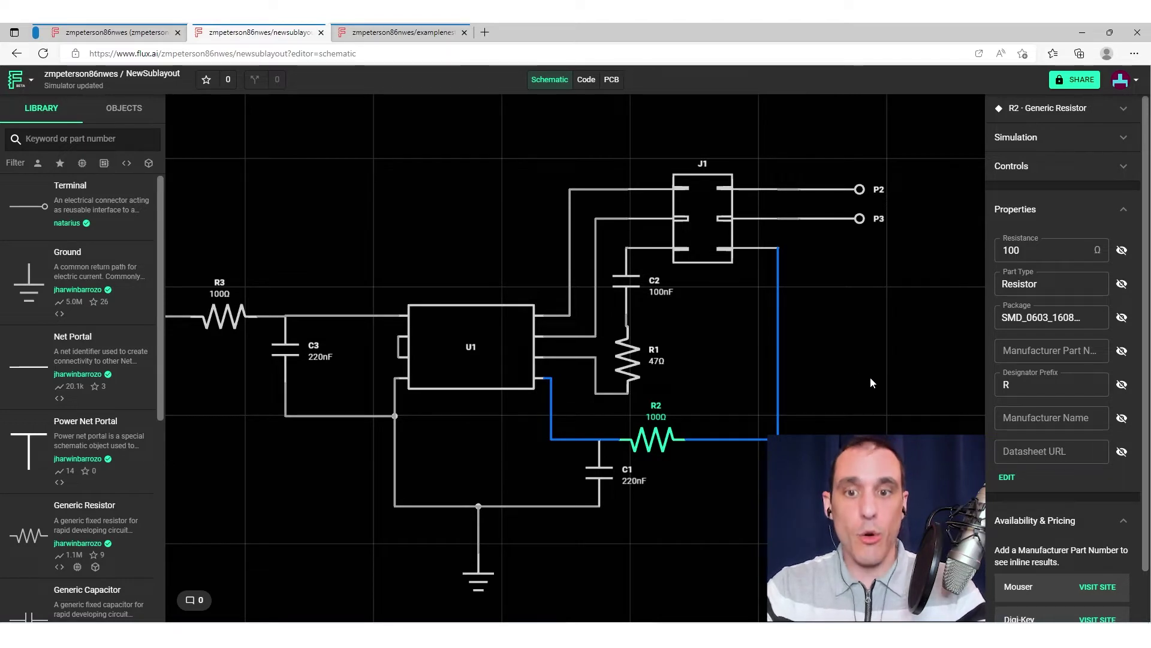
left_click(859, 395)
scroll(831, 392, "right", 2)
scroll(831, 392, "up", 2)
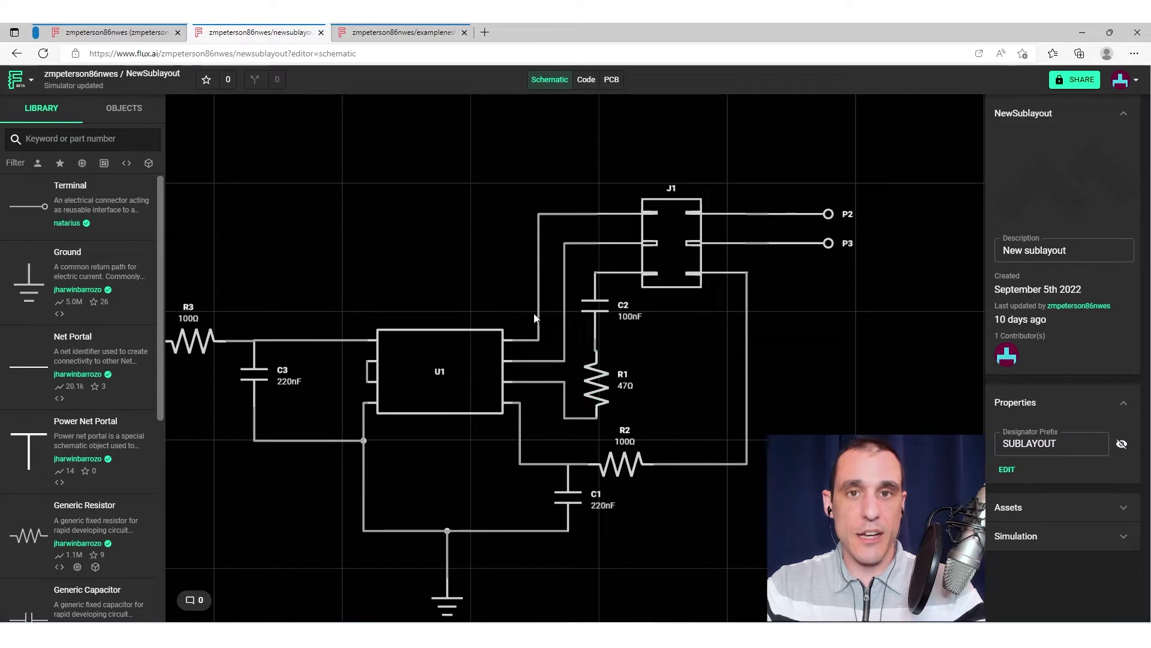
scroll(452, 298, "left", 3)
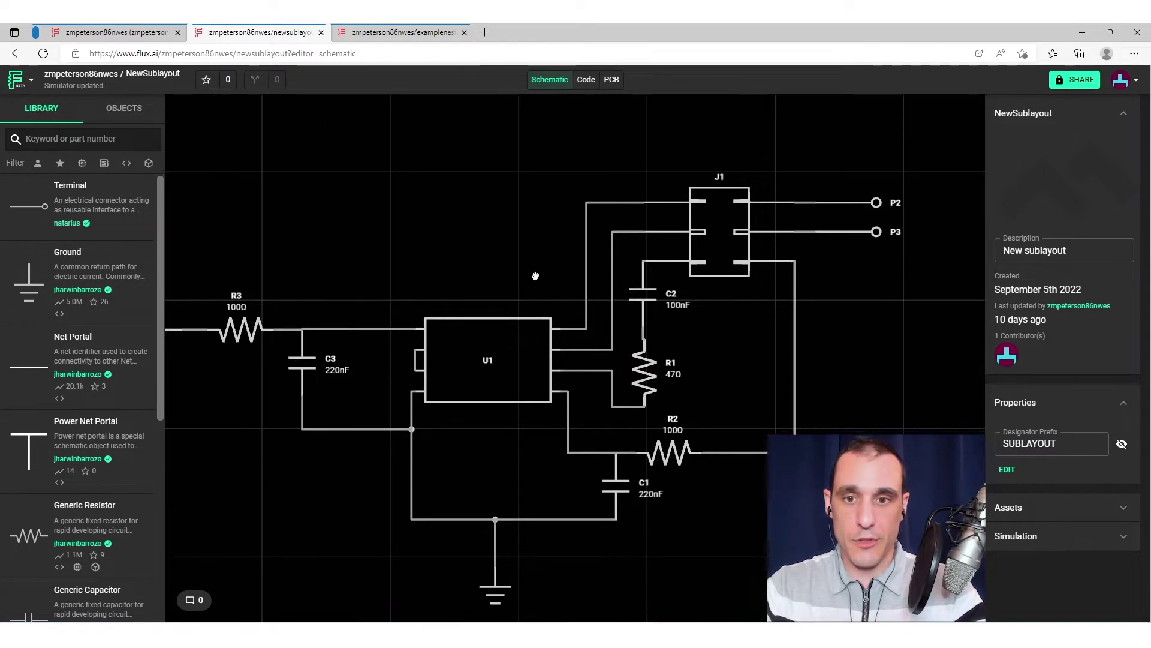
scroll(535, 270, "down", 1)
left_click(705, 441)
left_click(1050, 350)
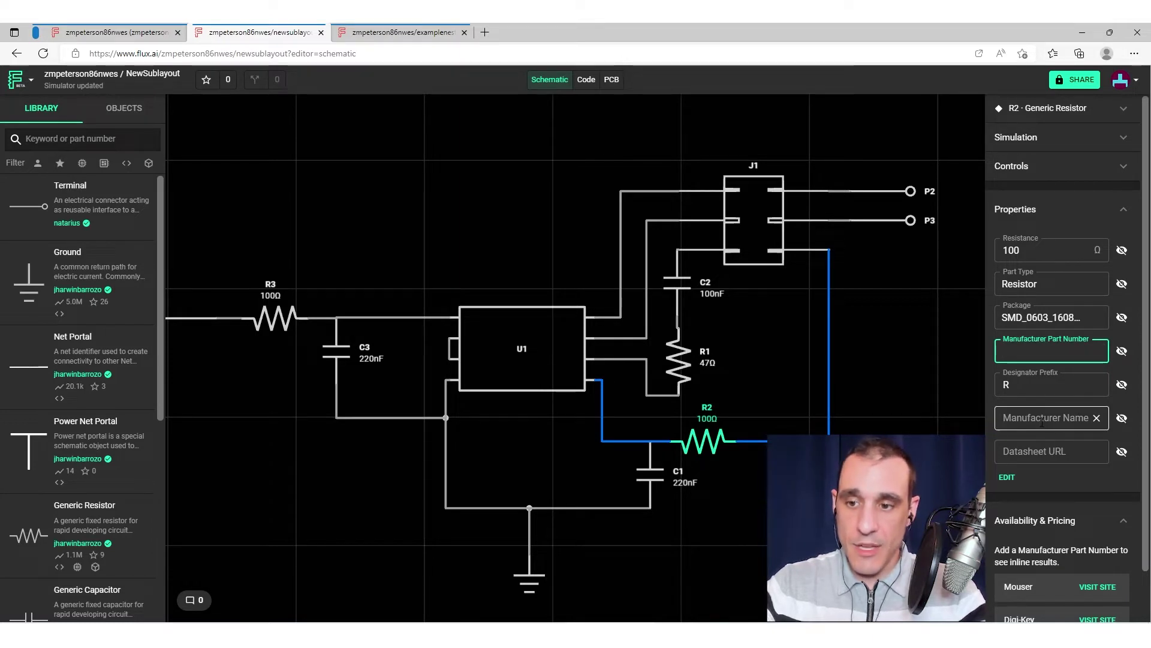
scroll(1067, 516, "down", 1)
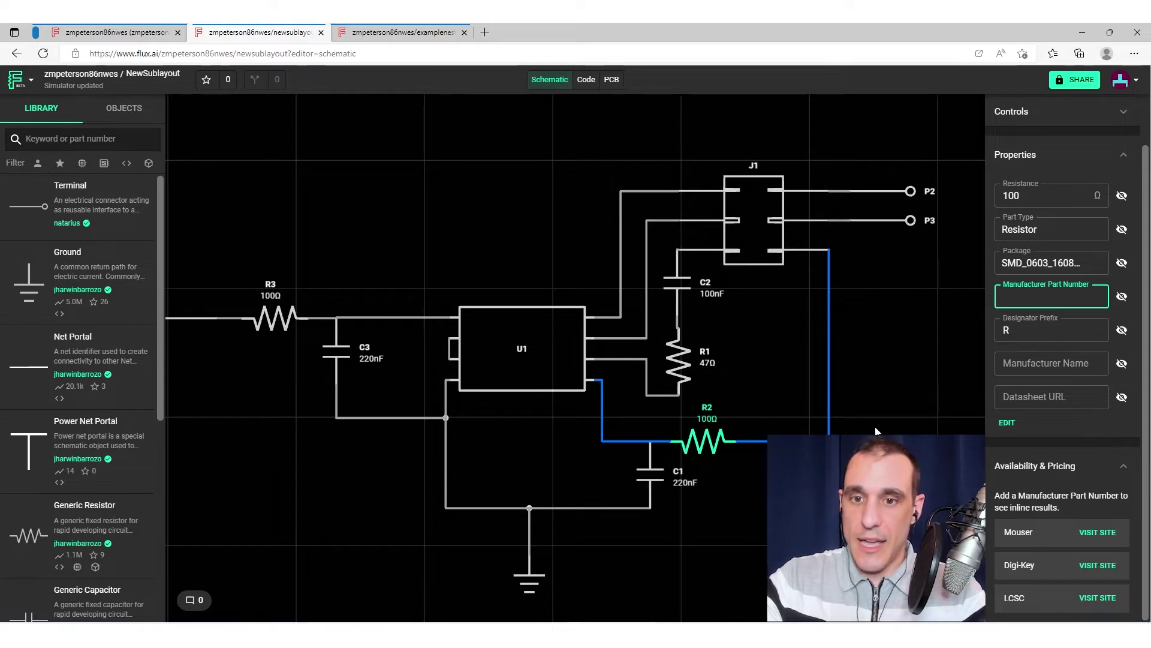
- Inspect J1, R1, C2, R3 and C3 in turn, then clear the selection
left_click(778, 359)
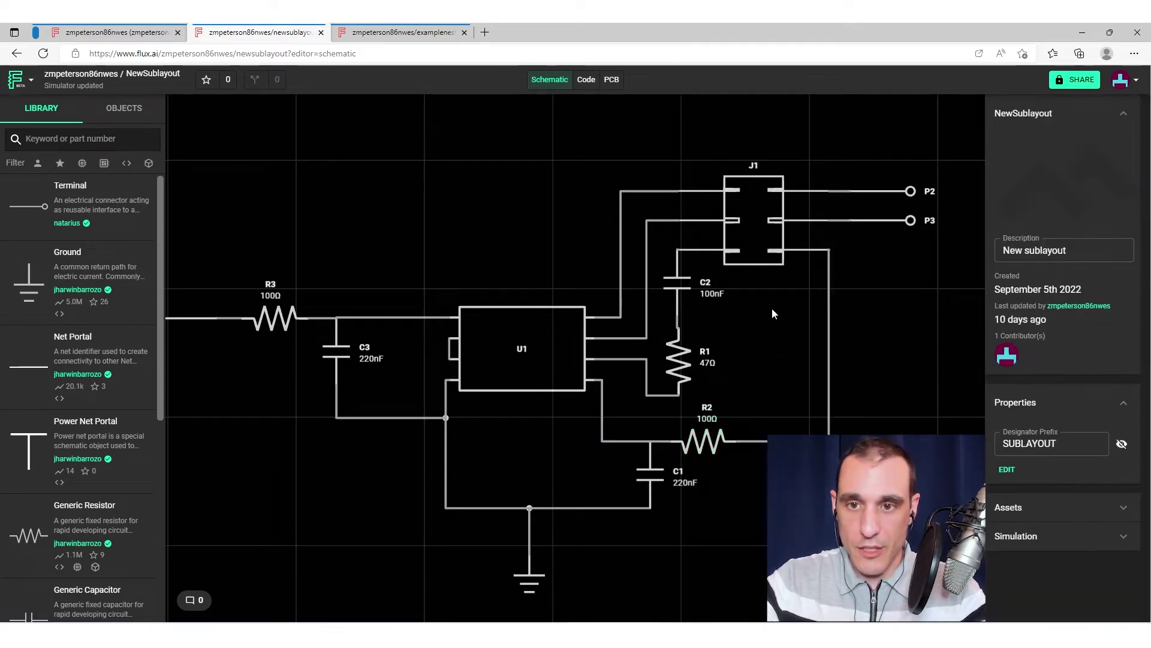
left_click(754, 246)
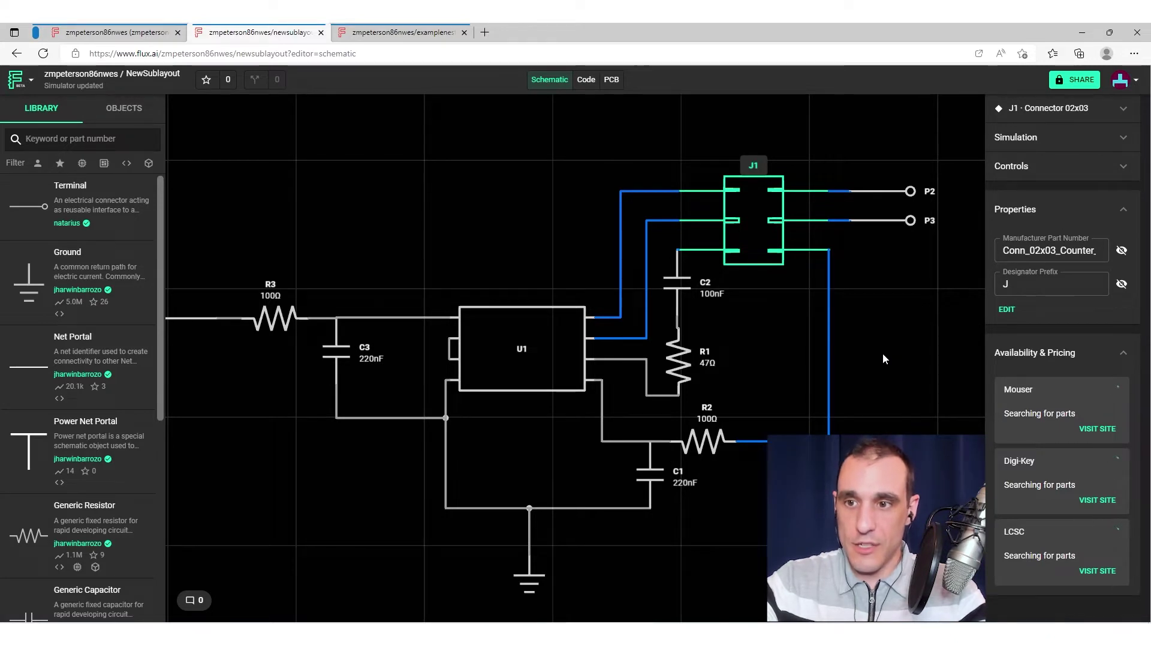
left_click(684, 372)
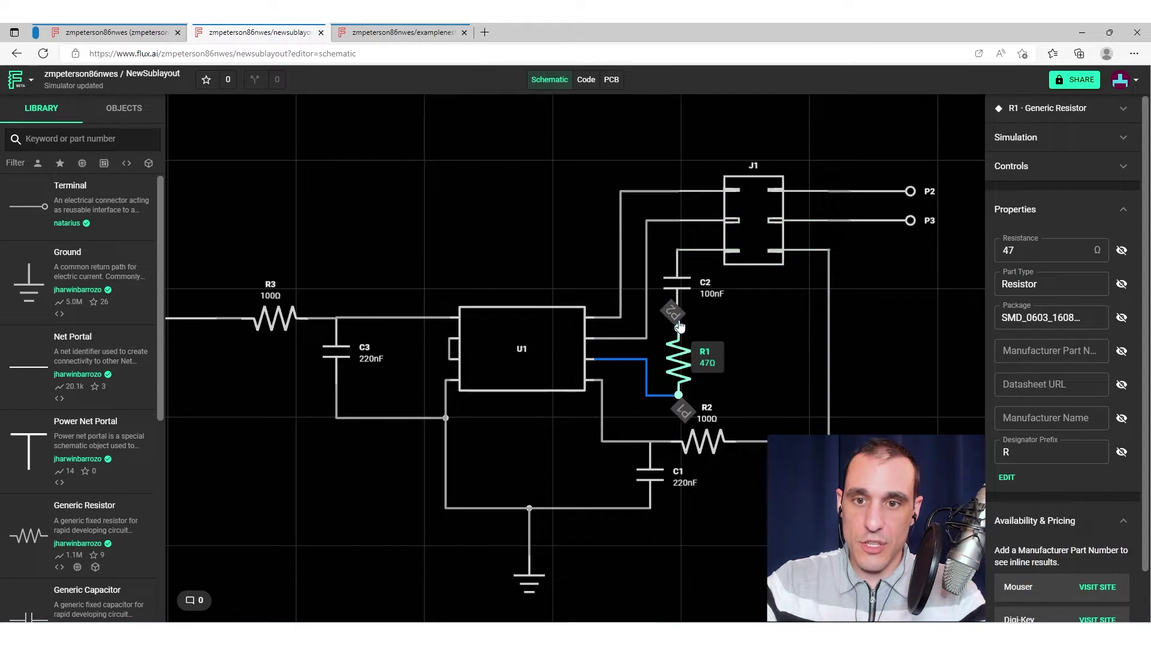
left_click(684, 295)
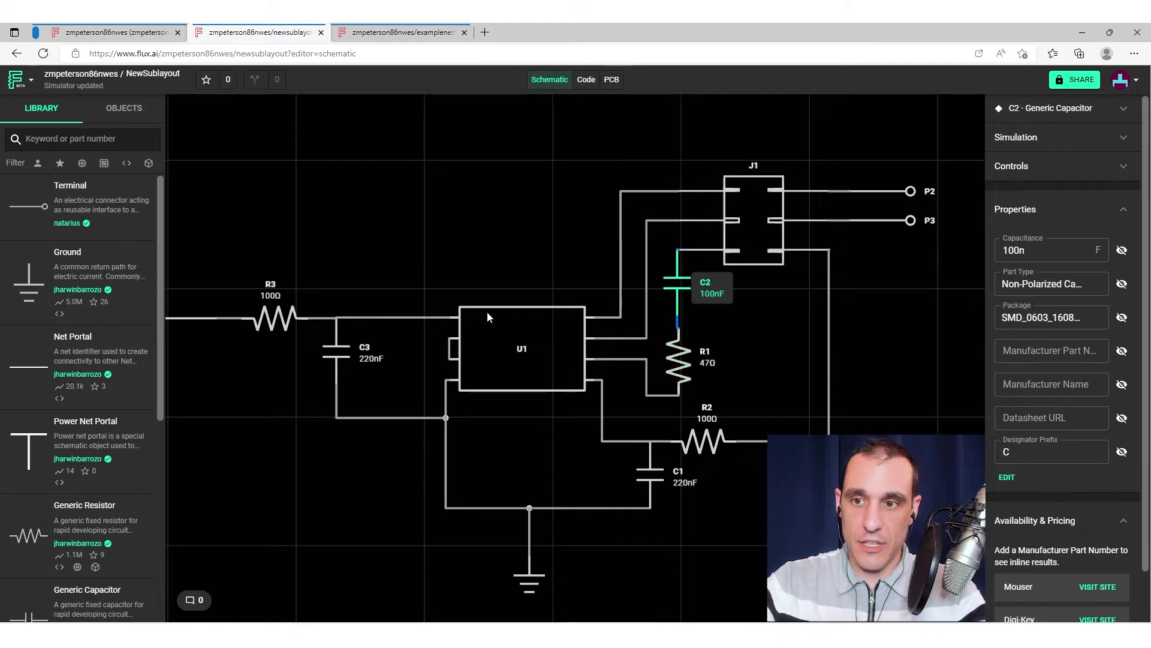
left_click(275, 318)
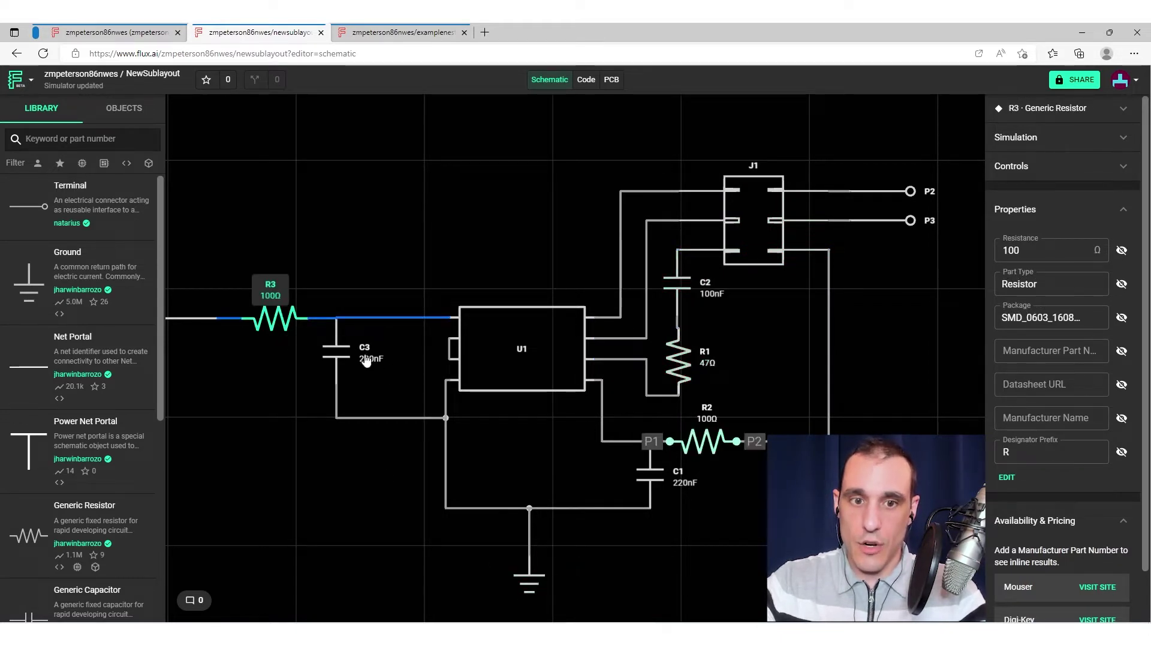
left_click(338, 351)
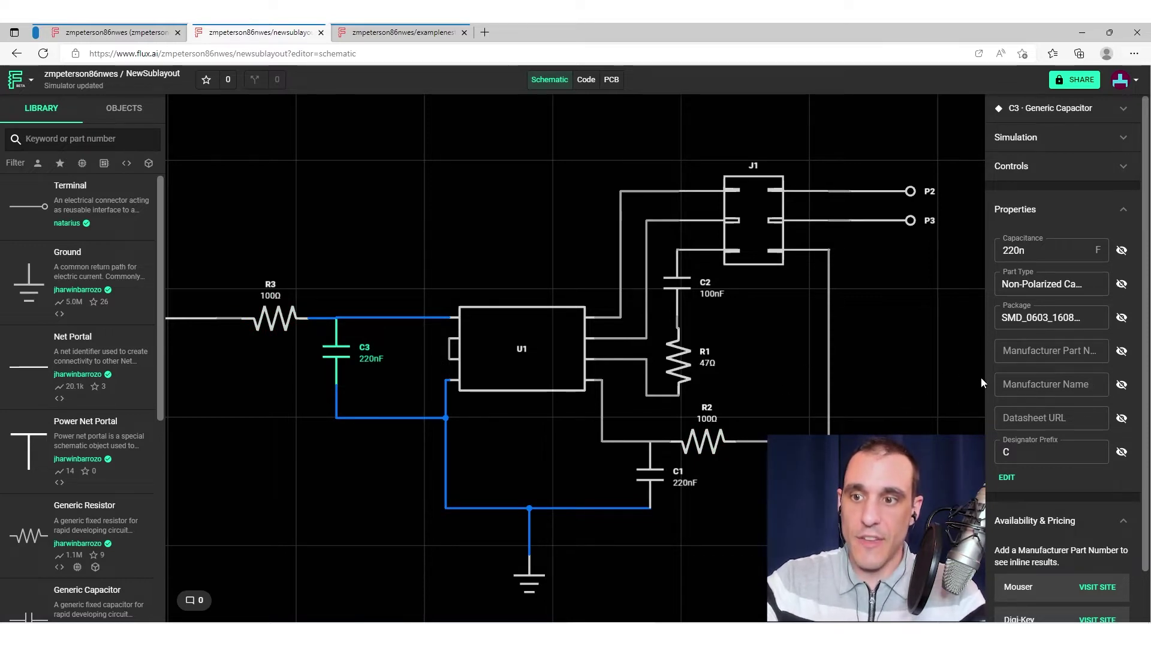
left_click(925, 394)
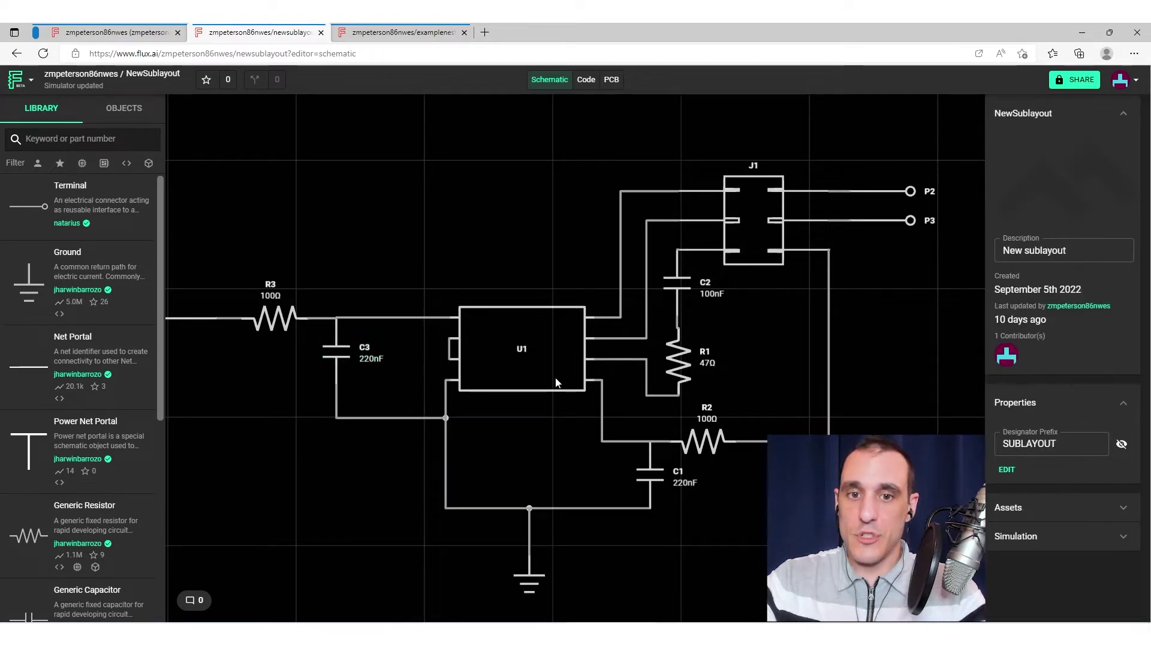
- Move resistor R1 slightly to the right of C2 and deselect it
left_click_drag(506, 239, 599, 255)
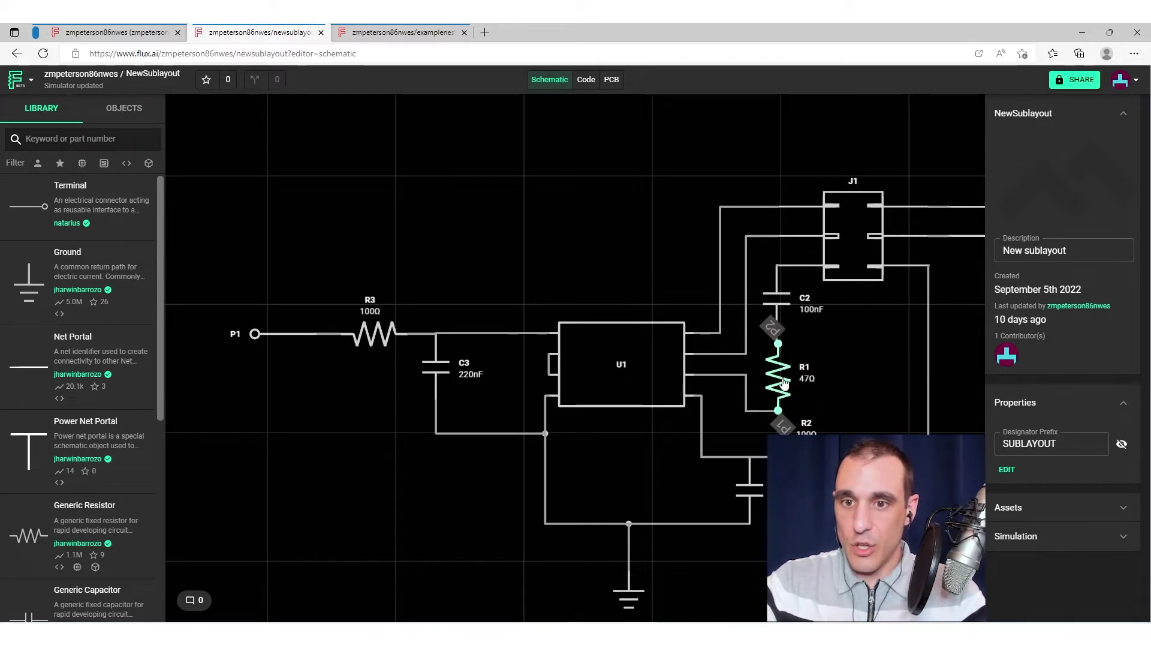
left_click_drag(771, 378, 798, 378)
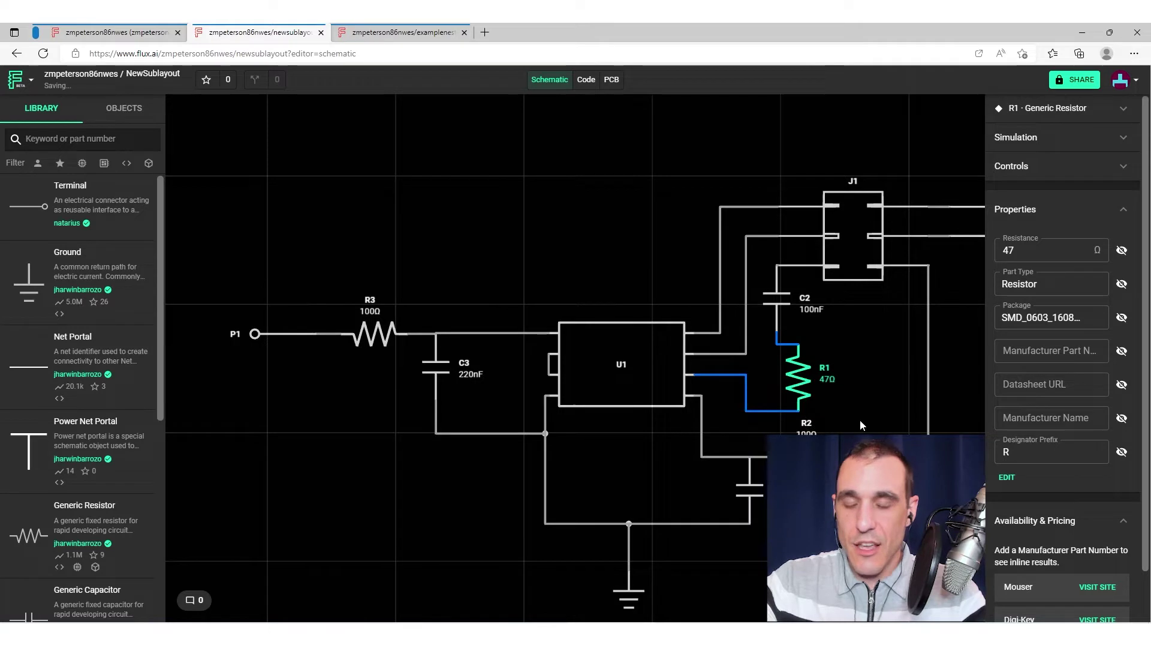
scroll(576, 357, "right", 3)
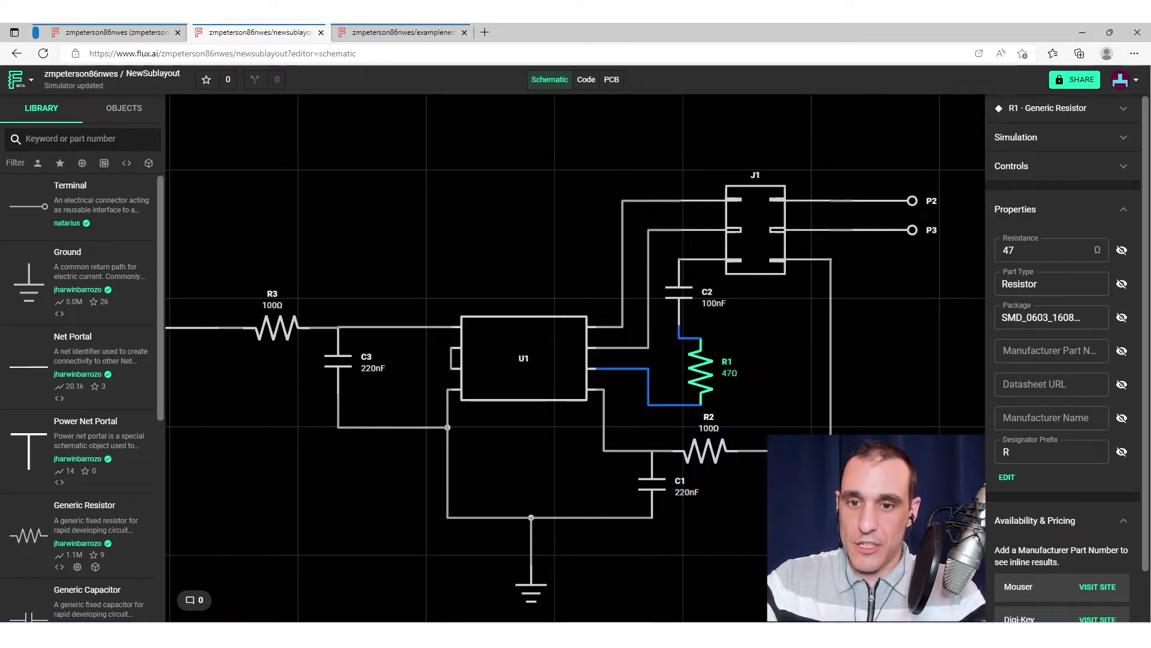
scroll(889, 412, "left", 2)
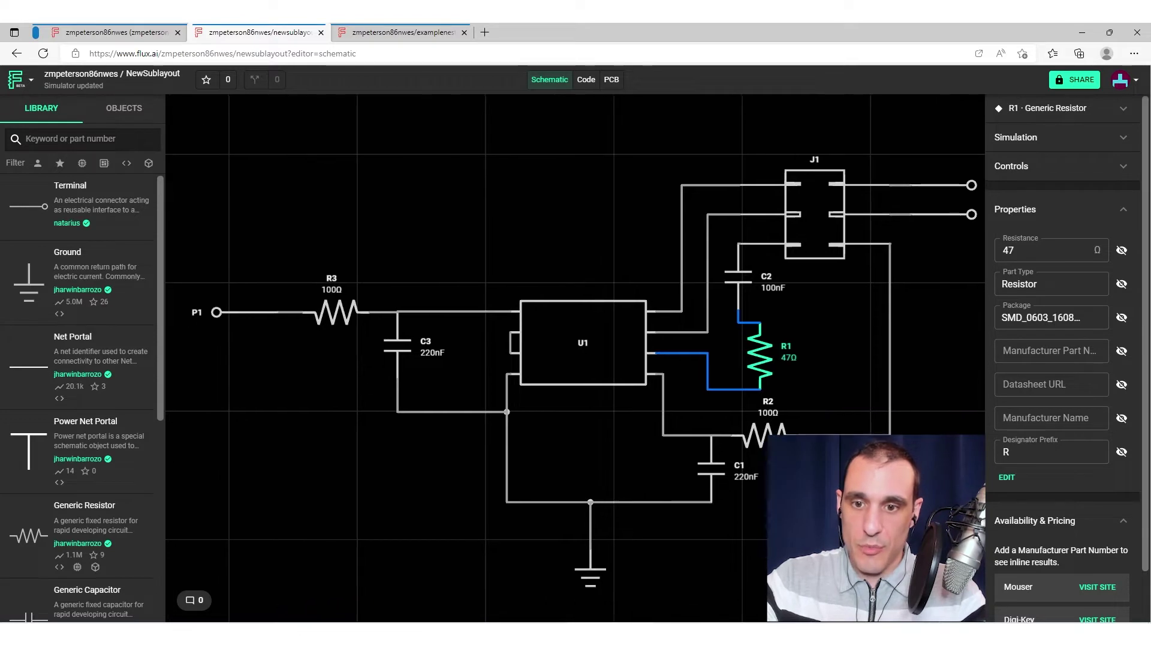
left_click(889, 412)
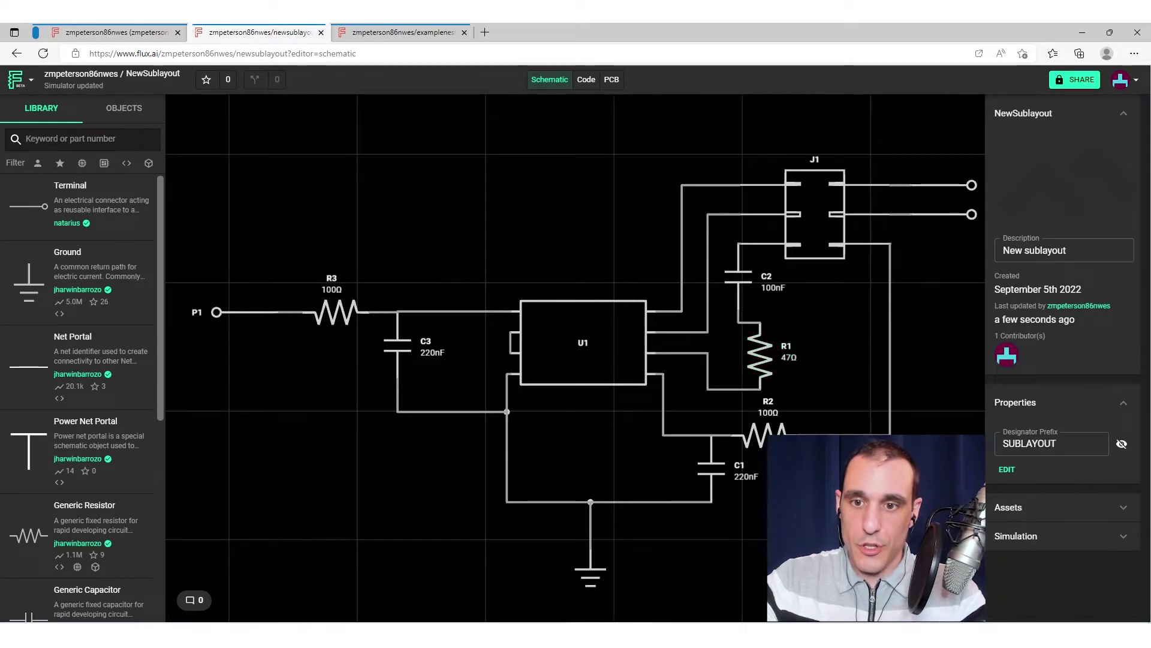
- Check the available package sizes for capacitor C1
left_click(712, 470)
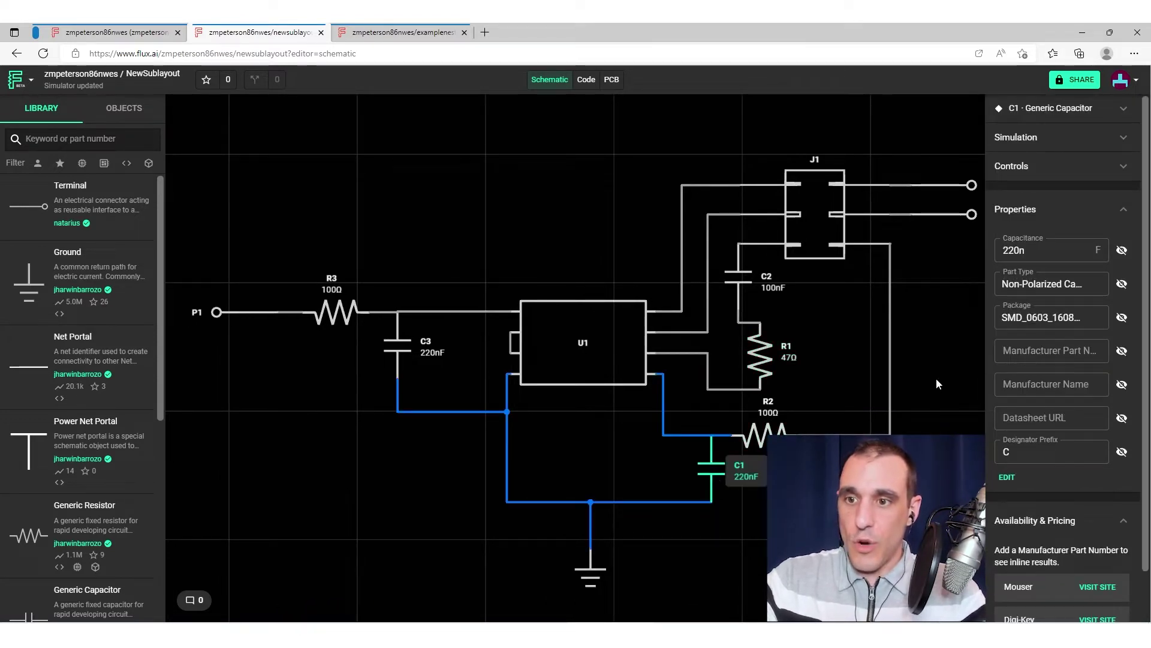
left_click(1082, 319)
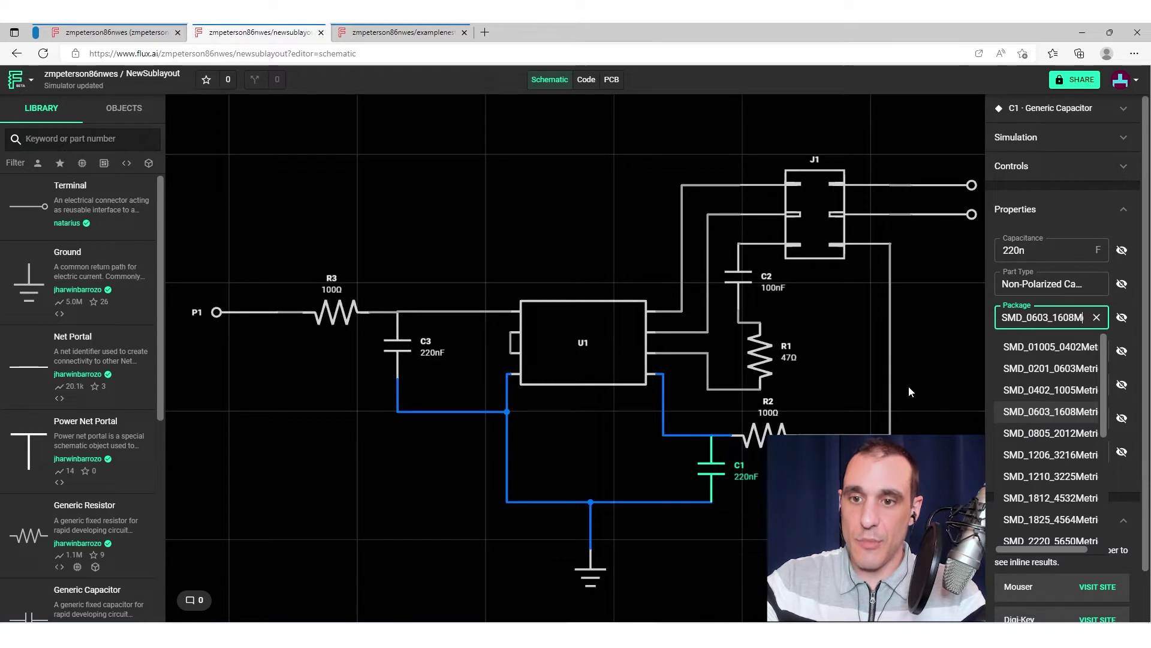
left_click(927, 375)
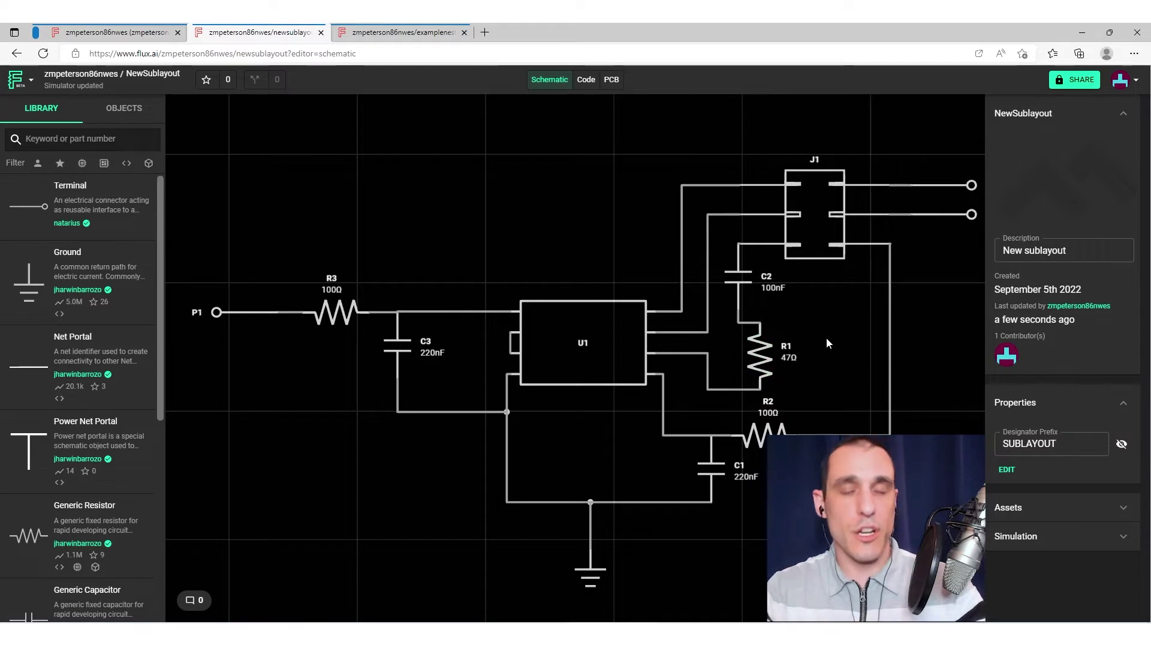
- Glance at the PCB layout, inspect U1 in the schematic, then switch to ExampleNestedSublayout
left_click(612, 80)
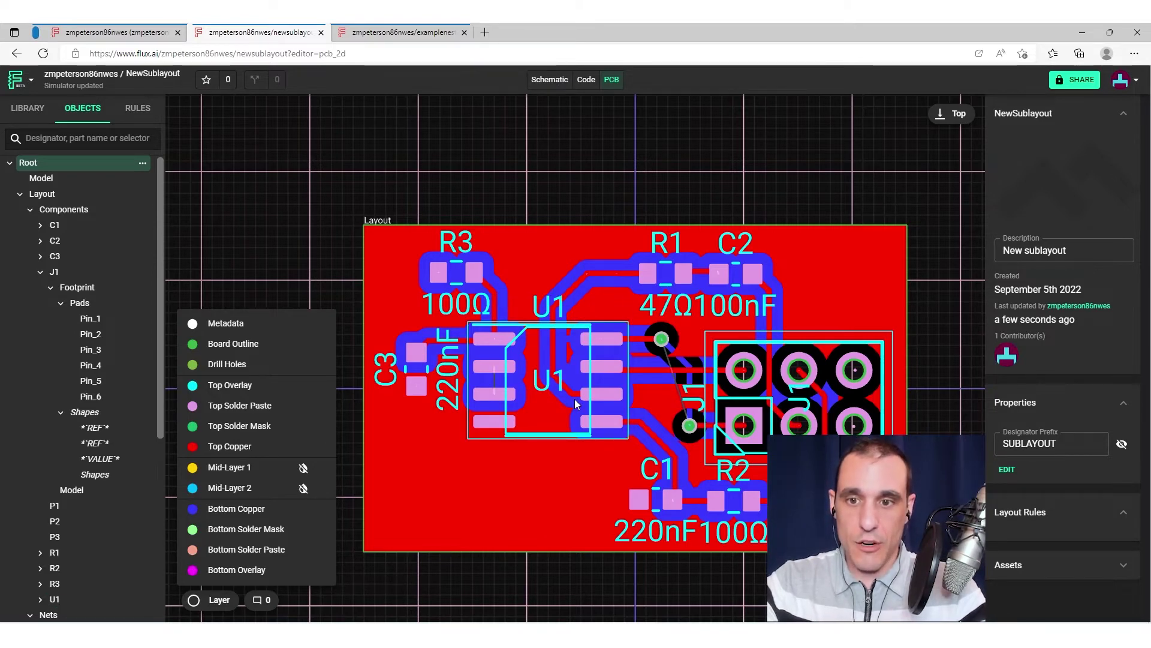
left_click(549, 79)
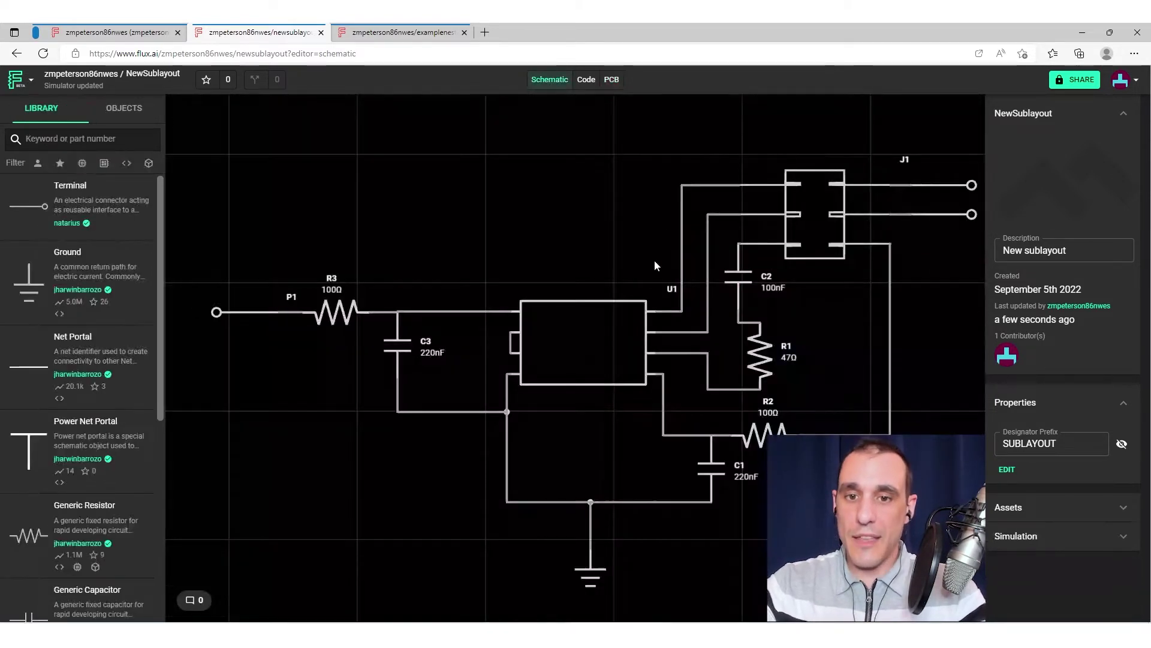
left_click(636, 336)
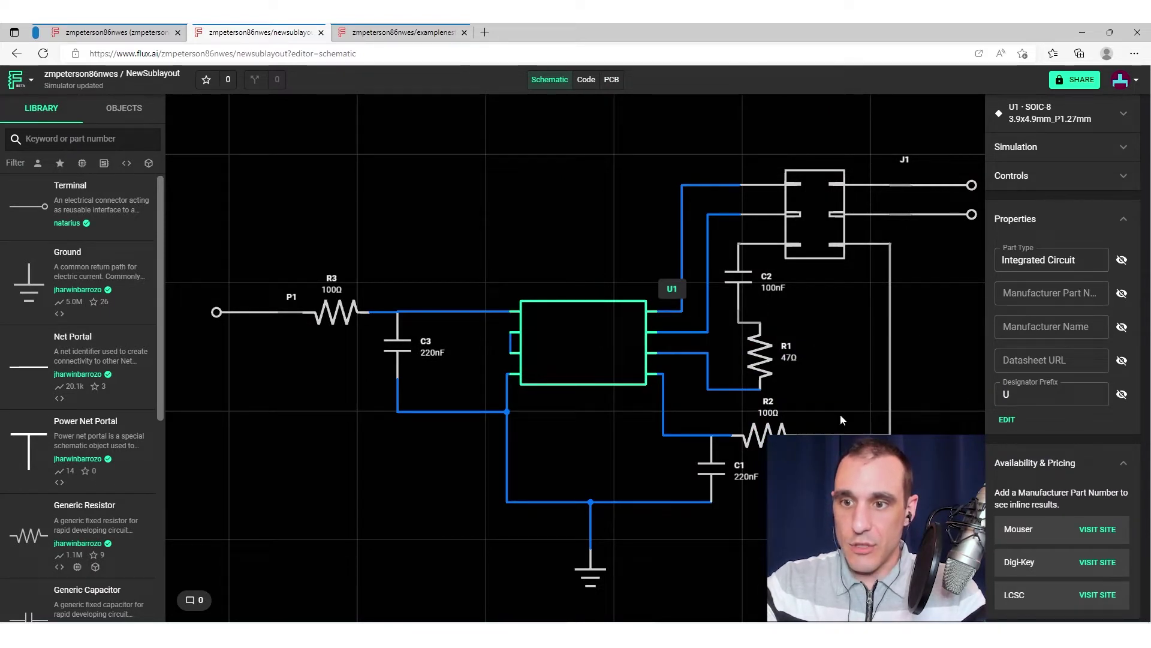
left_click(524, 210)
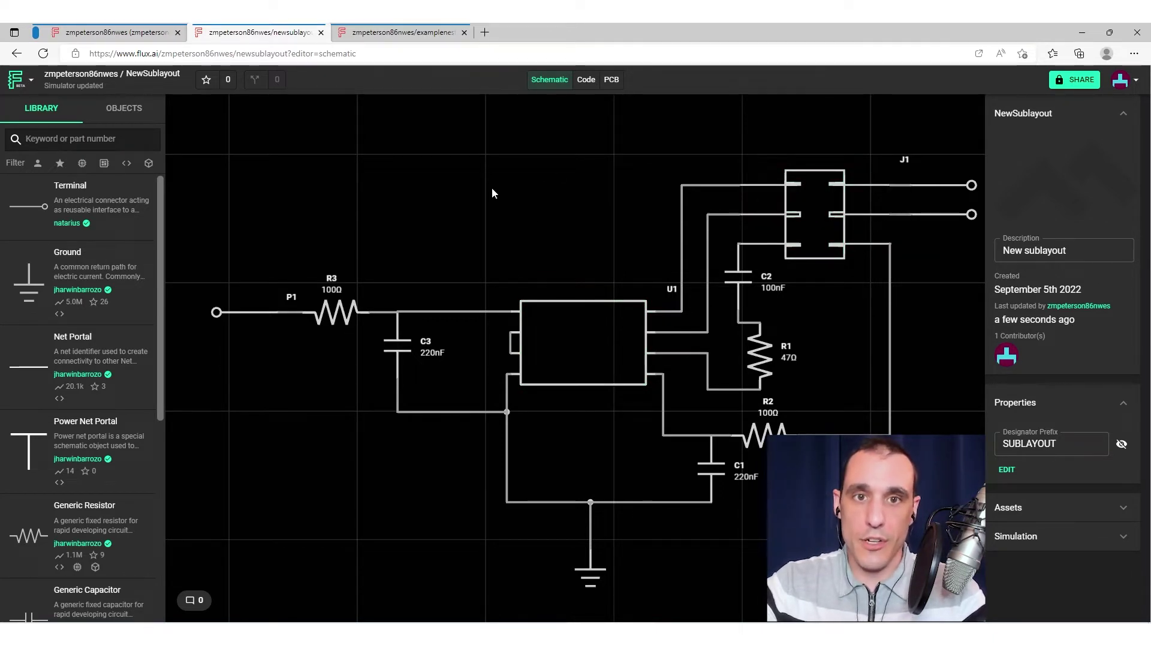
left_click(386, 35)
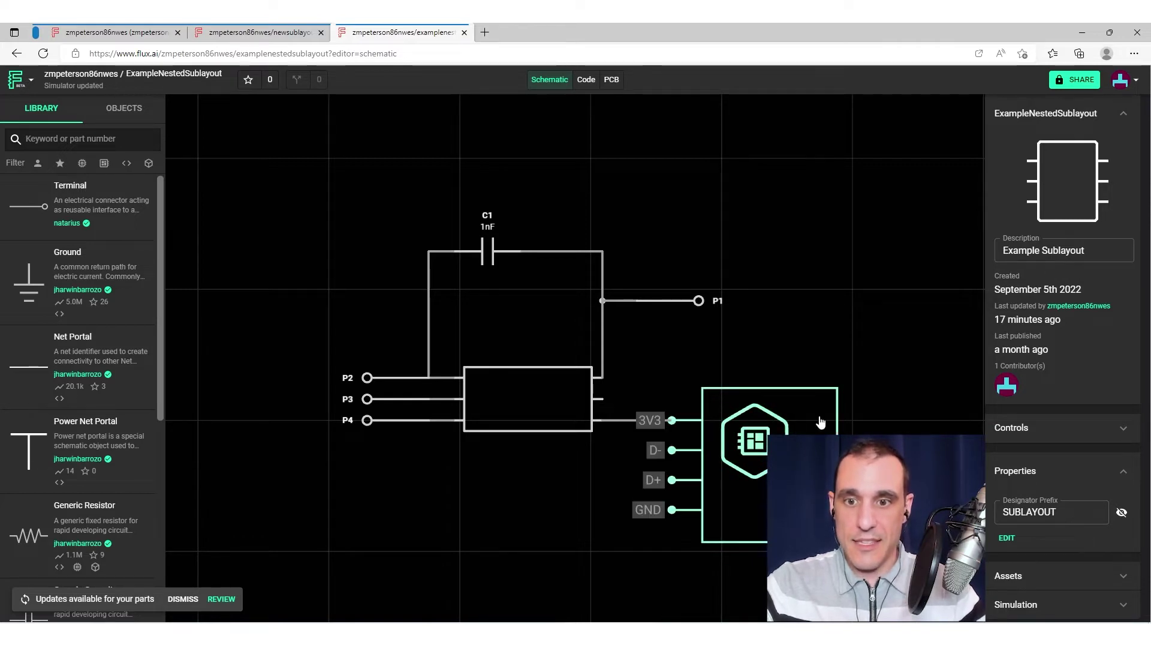
- Select the SUBLAYOUT1 USB-C receptacle module to show its details
left_click(821, 422)
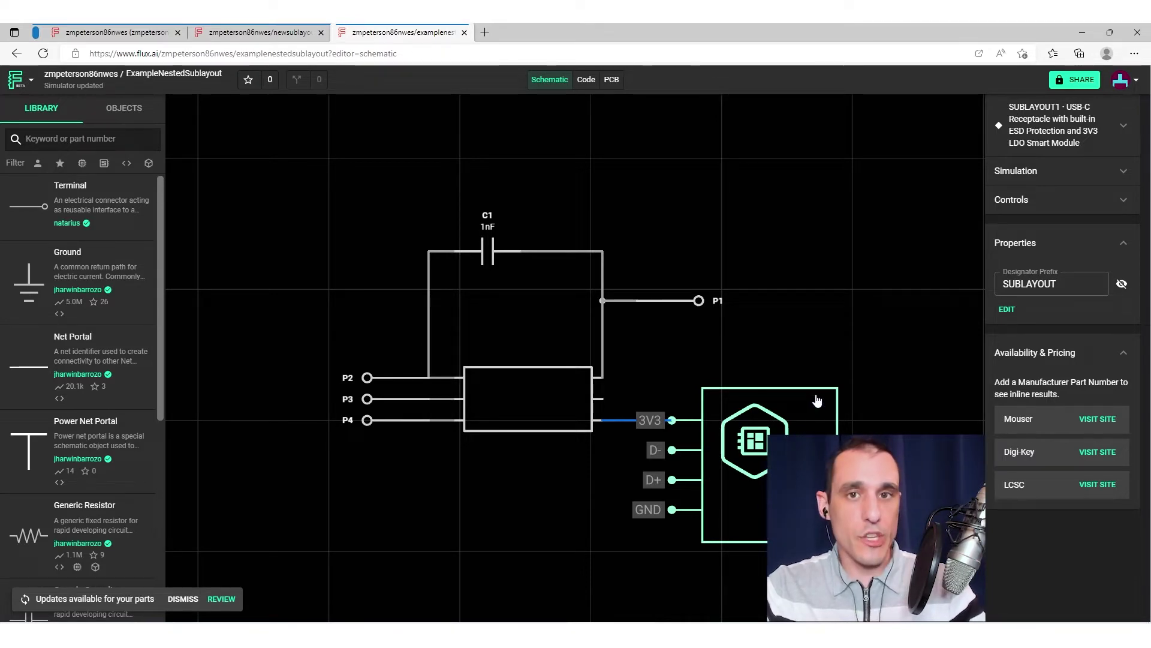
- Open the USB-C module's source design in its own tab and zoom in
right_click(792, 431)
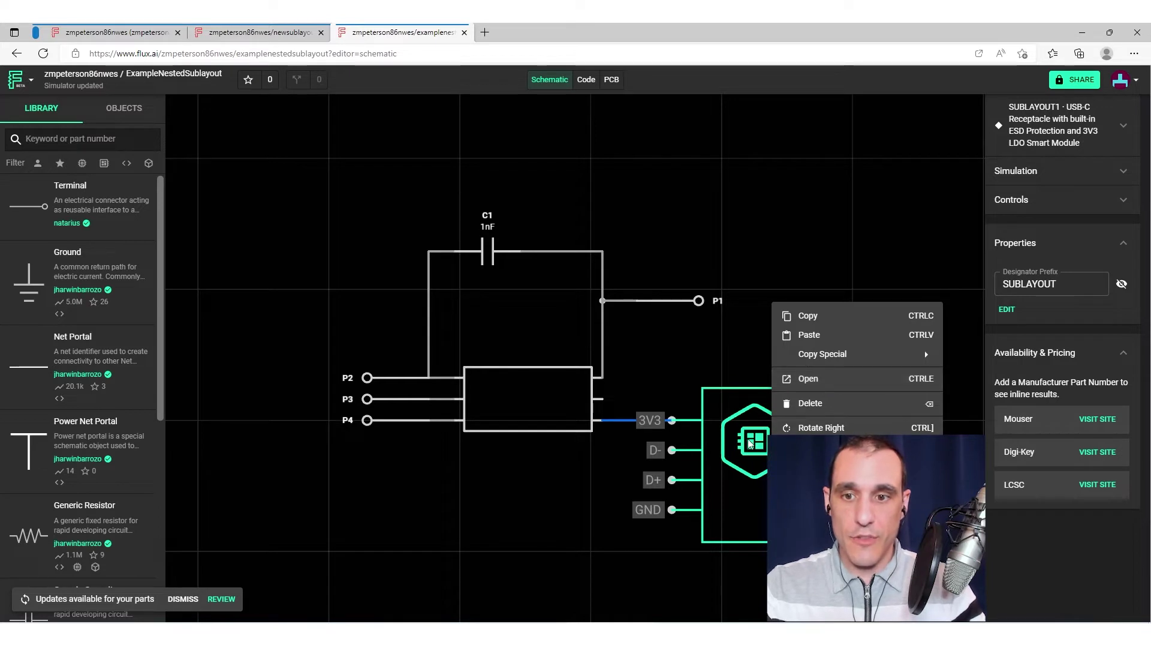
left_click(807, 380)
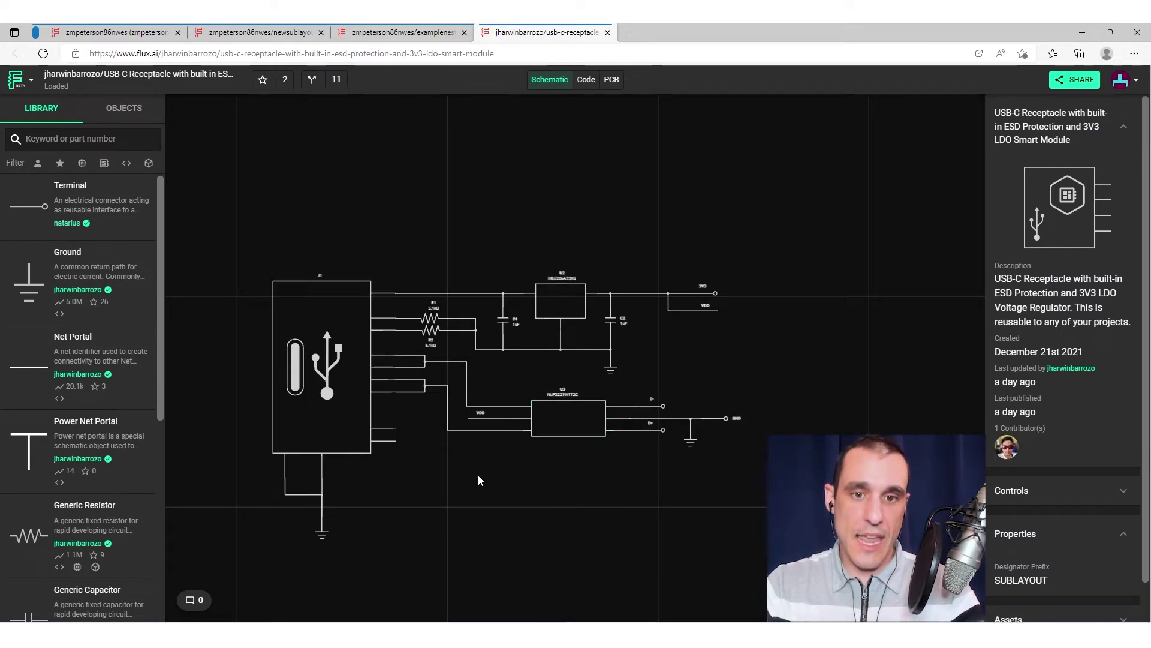
scroll(550, 459, "up", 5)
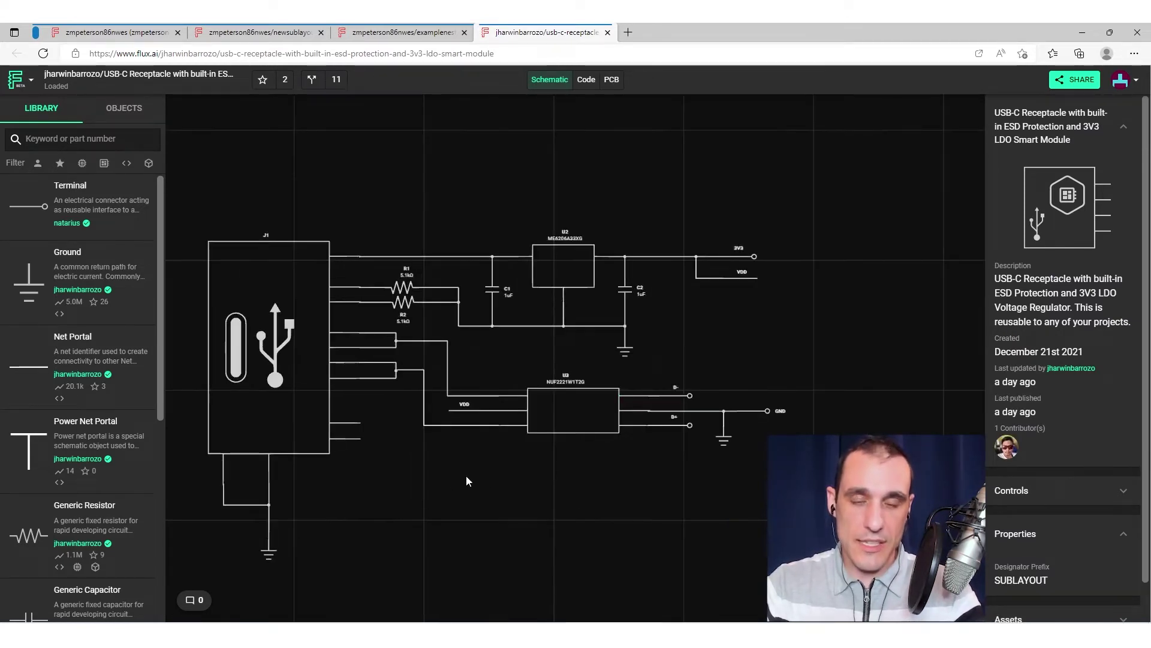
- Inspect U3 and U2, then return to ExampleNestedSublayout and clear the selection
left_click(552, 383)
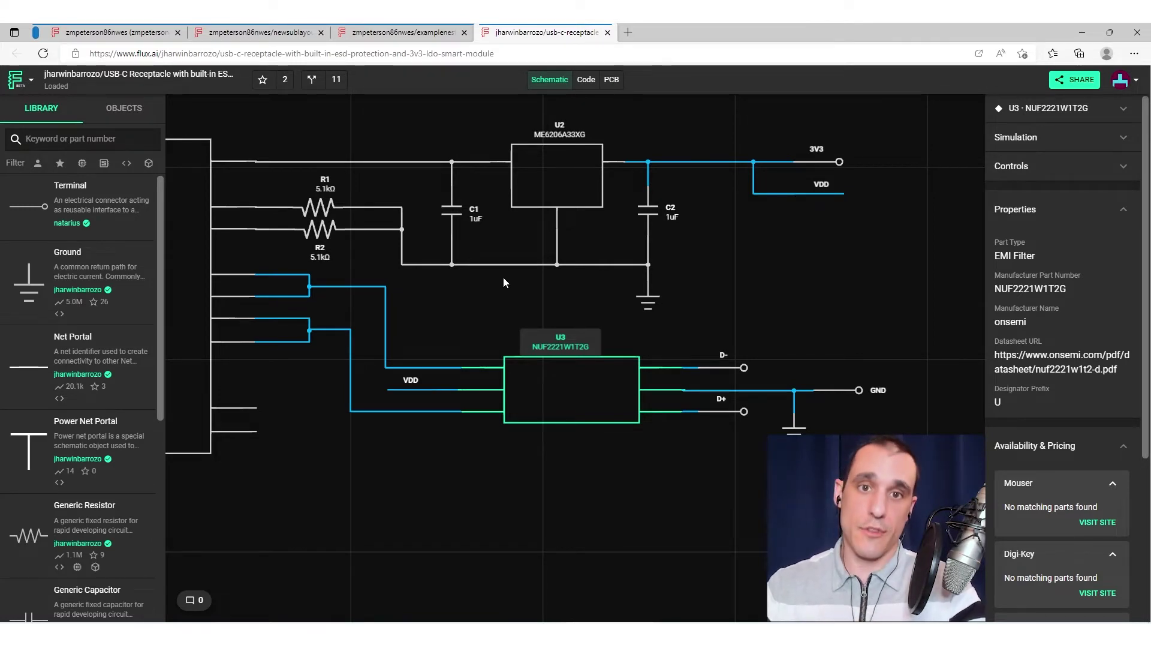
left_click(583, 187)
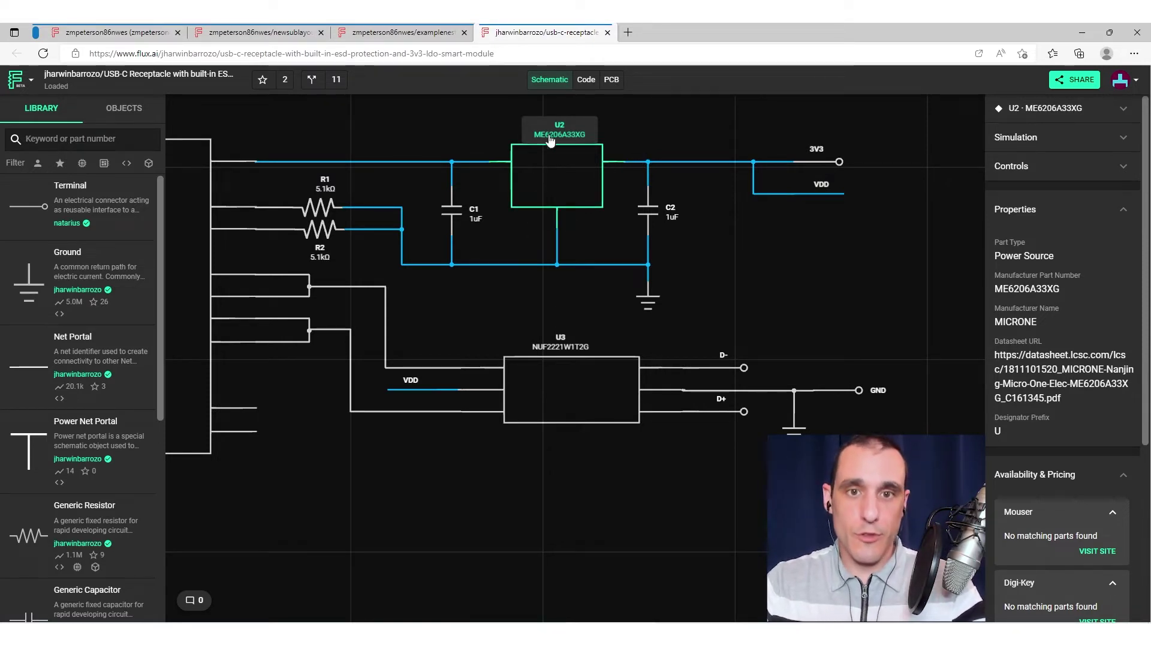
left_click(401, 32)
left_click(828, 240)
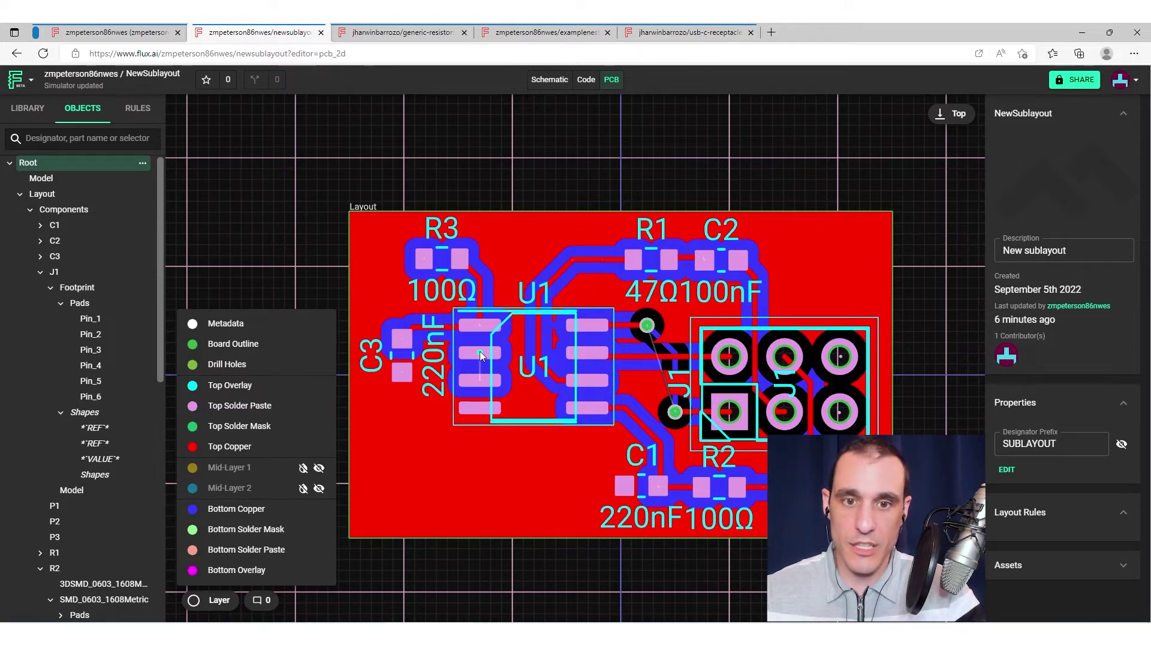
- Route a Top Copper trace between two adjacent pads on U1's left side
left_click(479, 351)
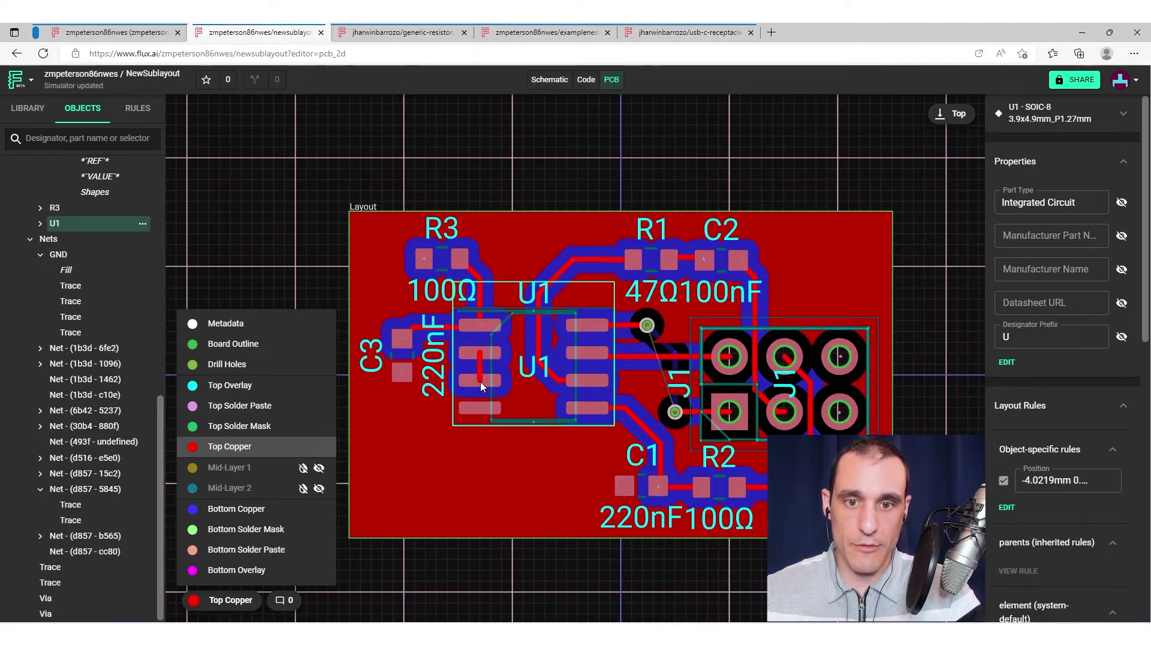
left_click(480, 380)
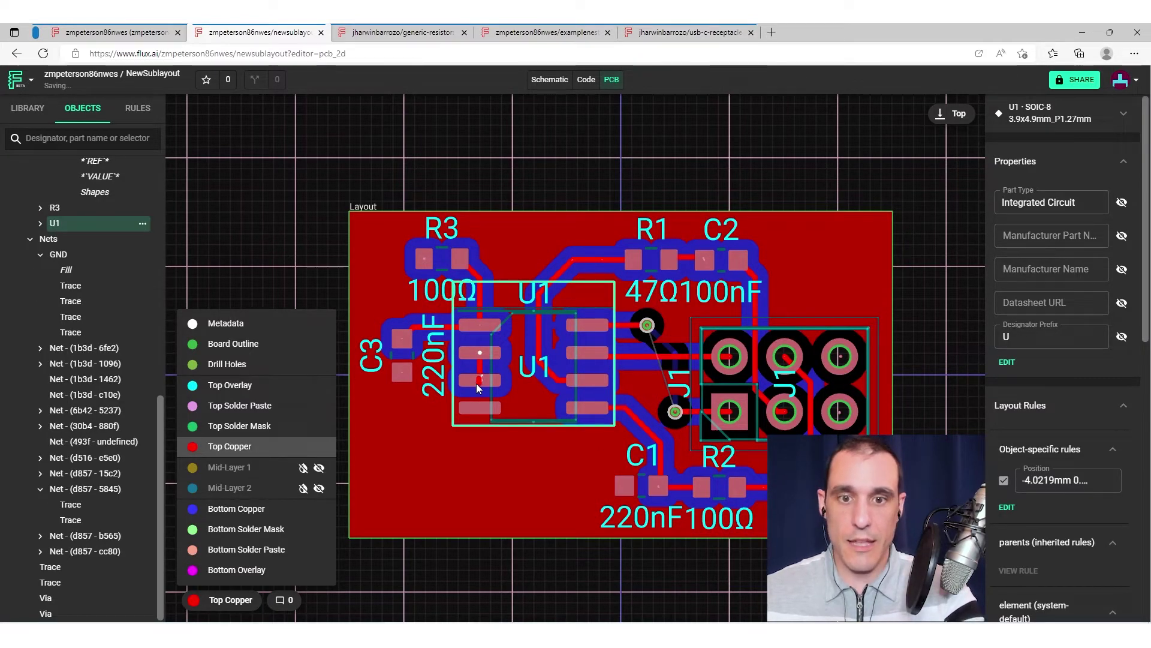
key("Escape")
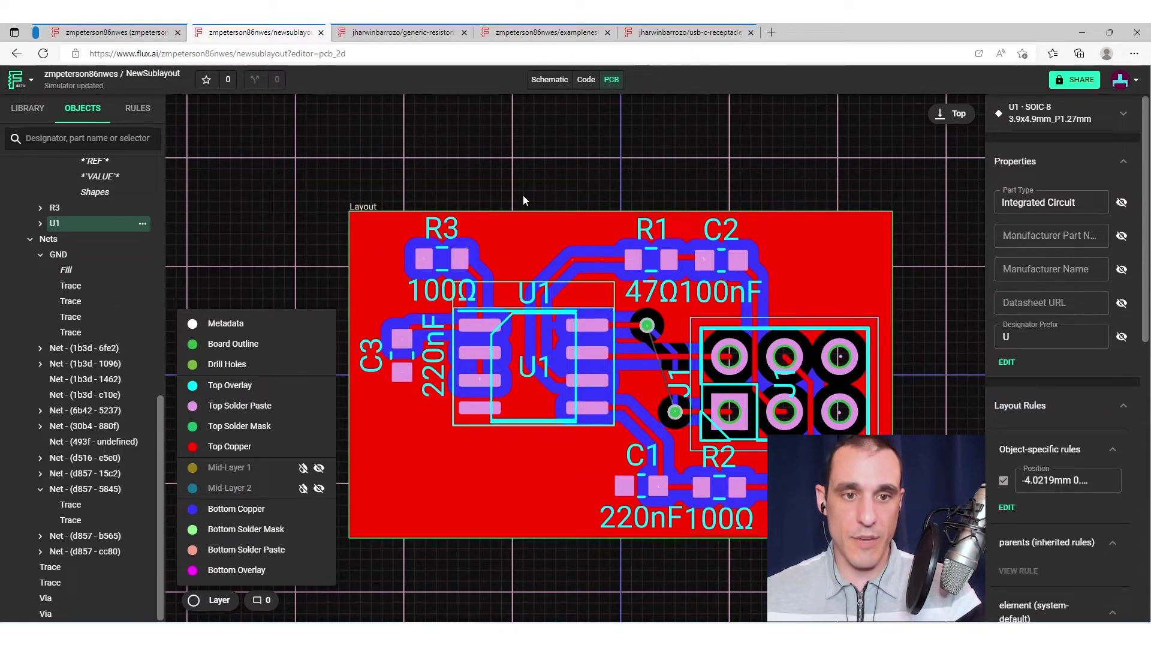
- Pan the 2D layout, then switch the board to 3D view with the 3 key
left_click_drag(494, 185, 476, 209)
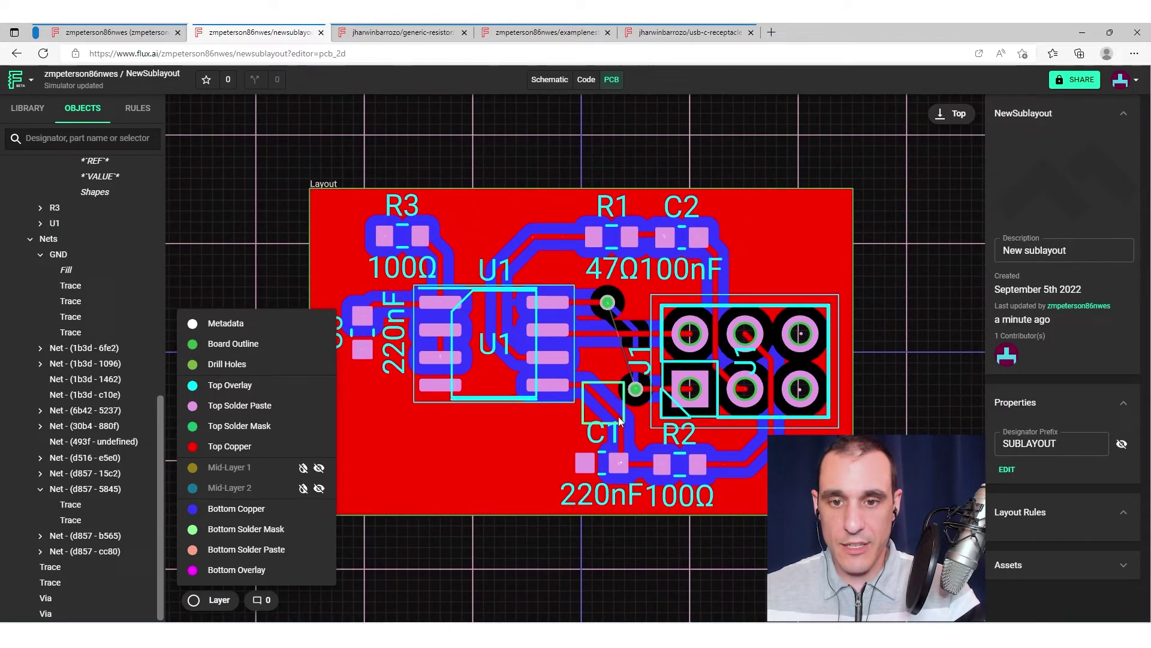
left_click_drag(517, 373, 575, 376)
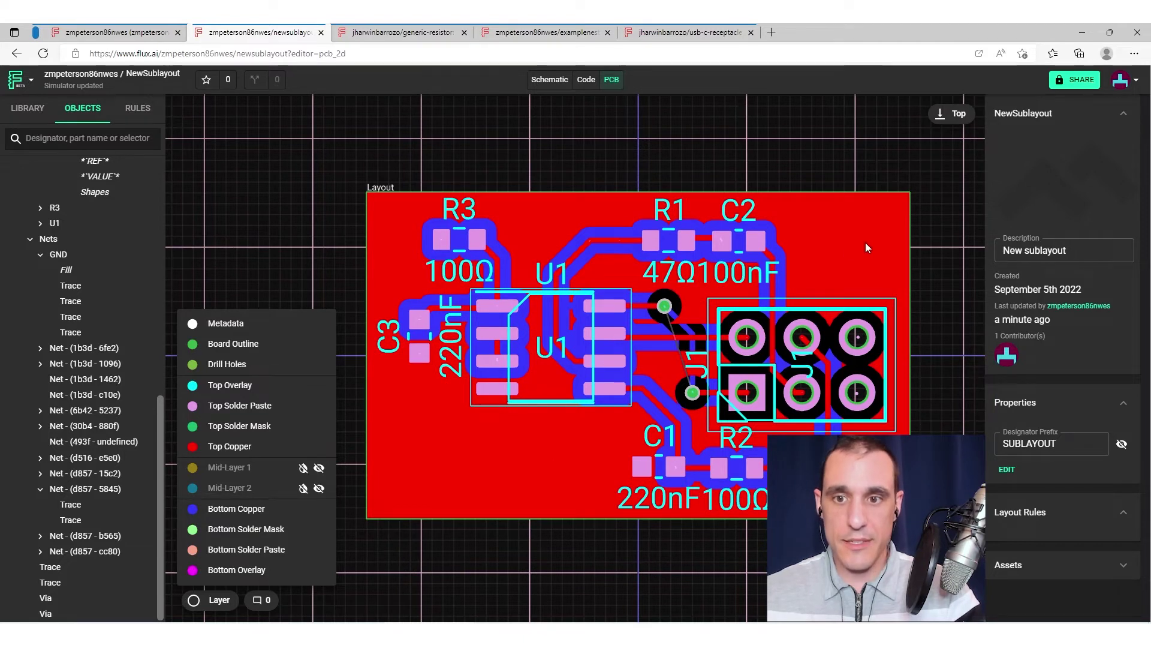
left_click_drag(865, 243, 857, 246)
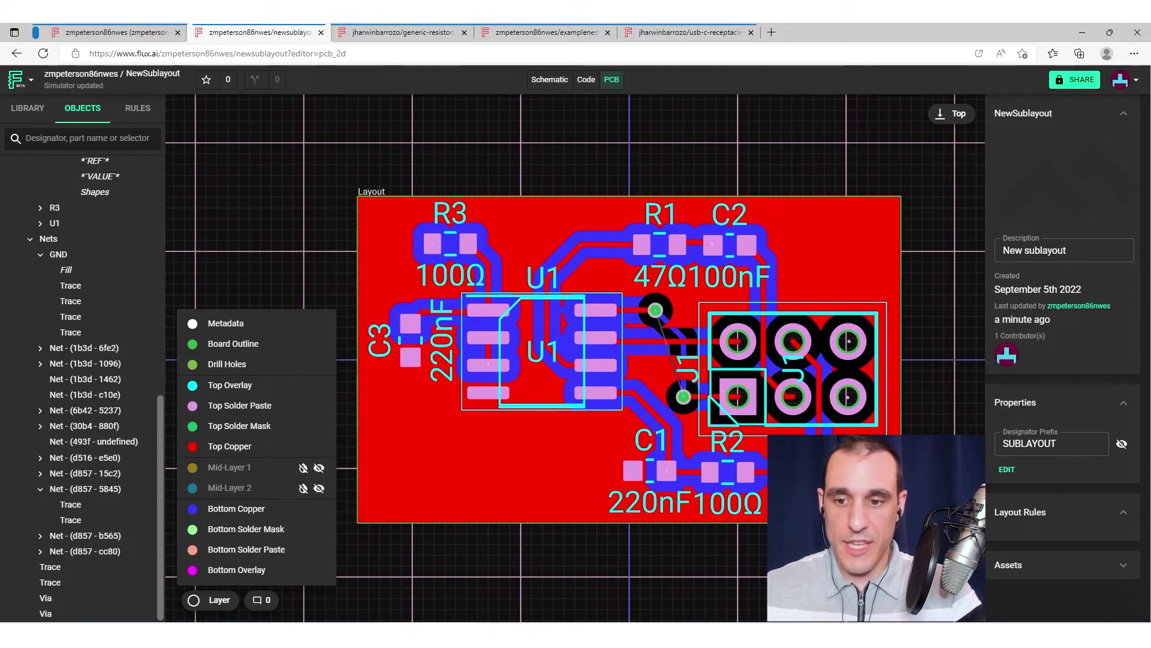
key("3")
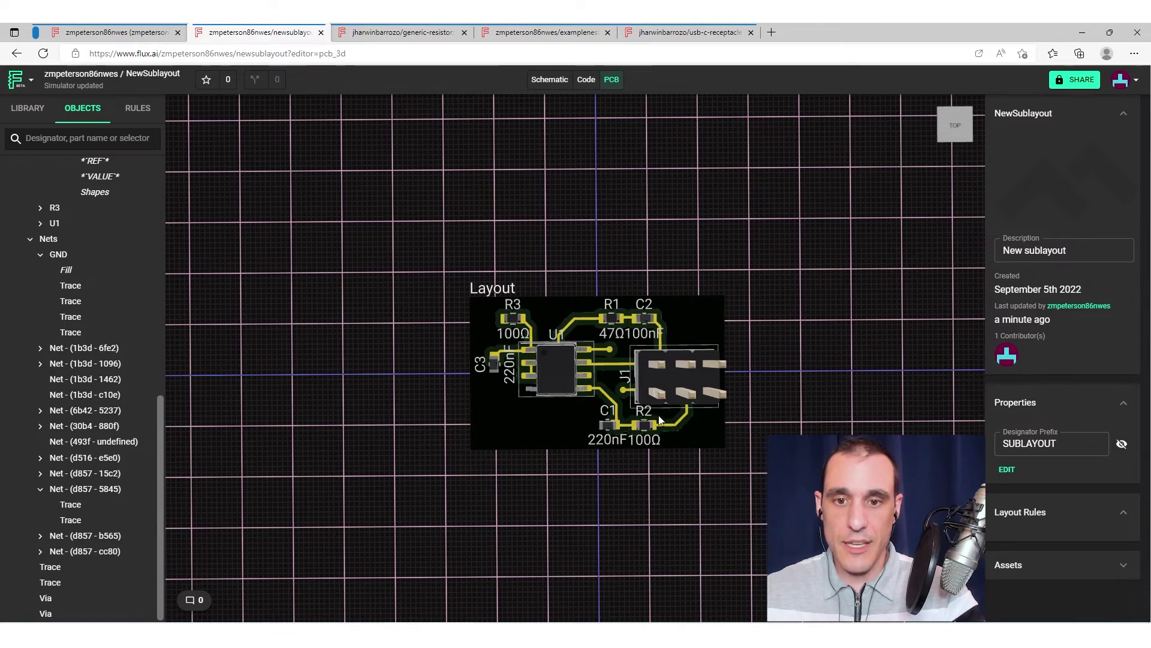
- Check the Layout's rules, then zoom in on R2 and select its *REF* label
scroll(659, 419, "up", 10)
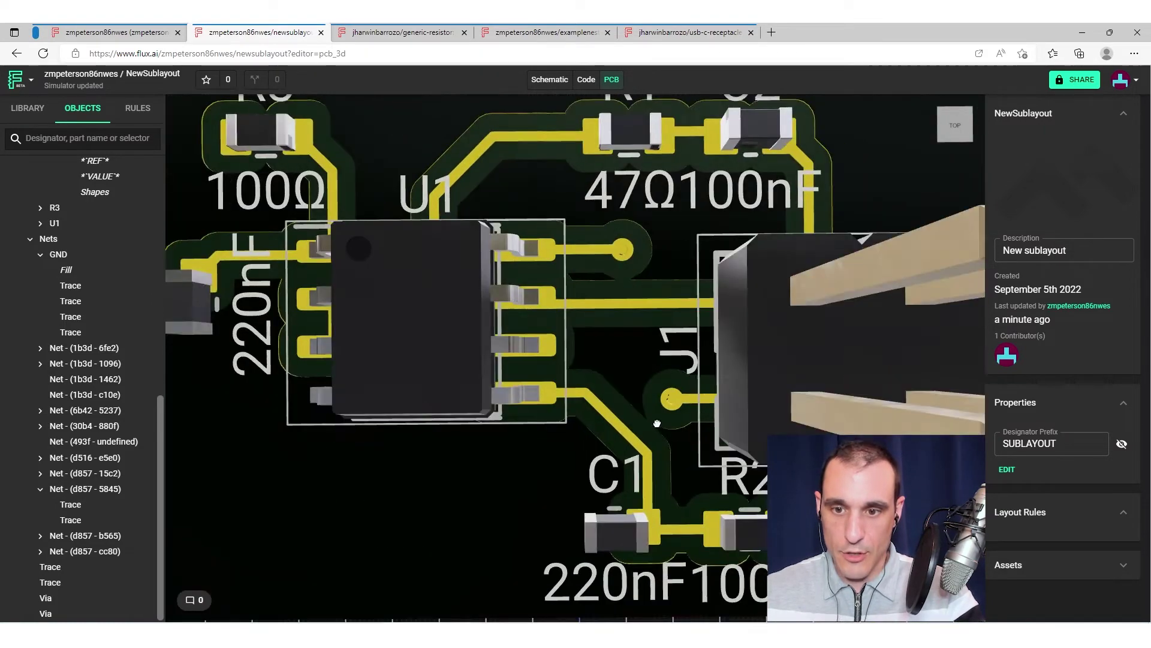
left_click(657, 423)
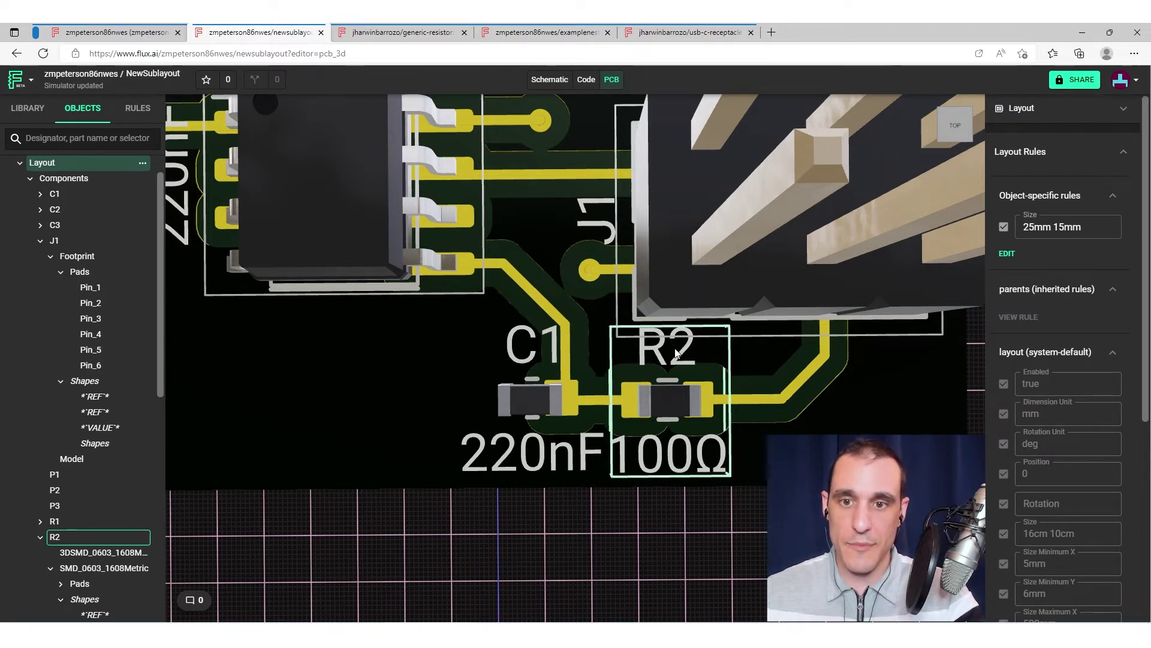
scroll(676, 350, "up", 5)
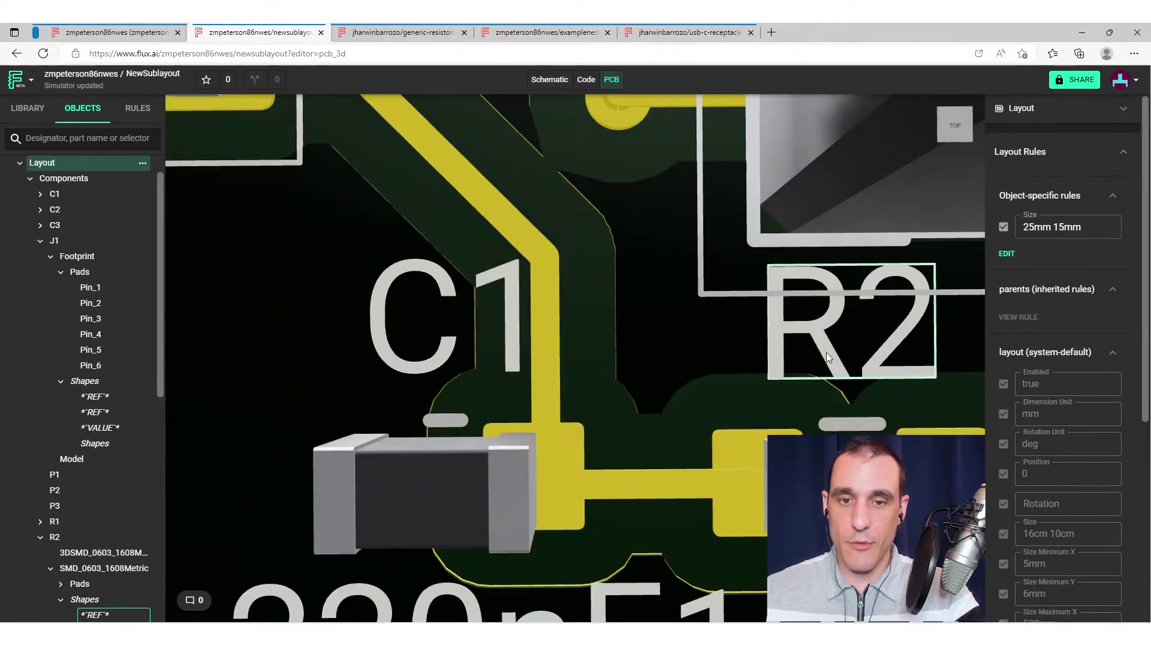
left_click_drag(827, 352, 752, 355)
left_click(751, 355)
left_click(649, 359)
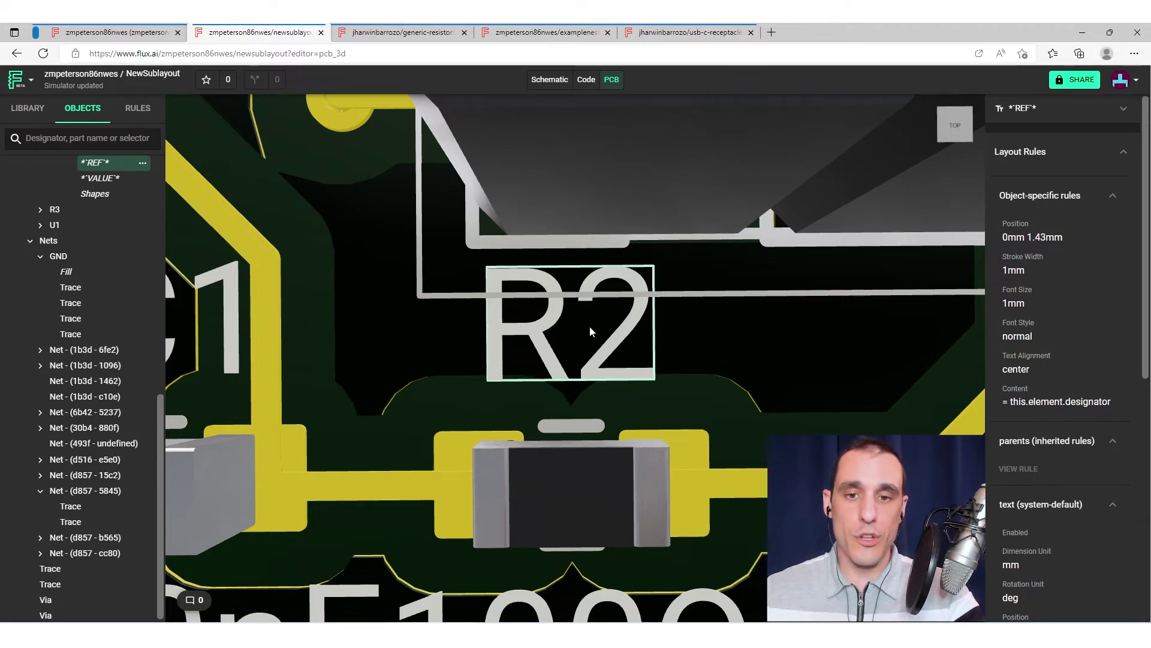
- Zoom back out to view the whole board in 3D
scroll(589, 325, "down", 5)
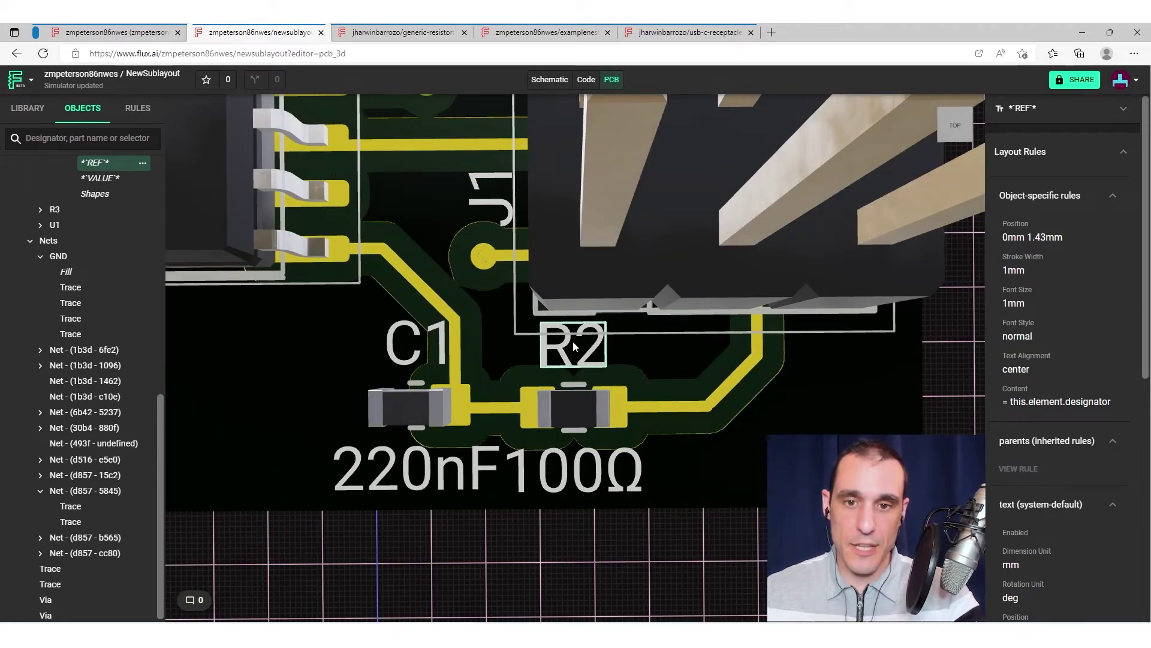
scroll(573, 342, "down", 5)
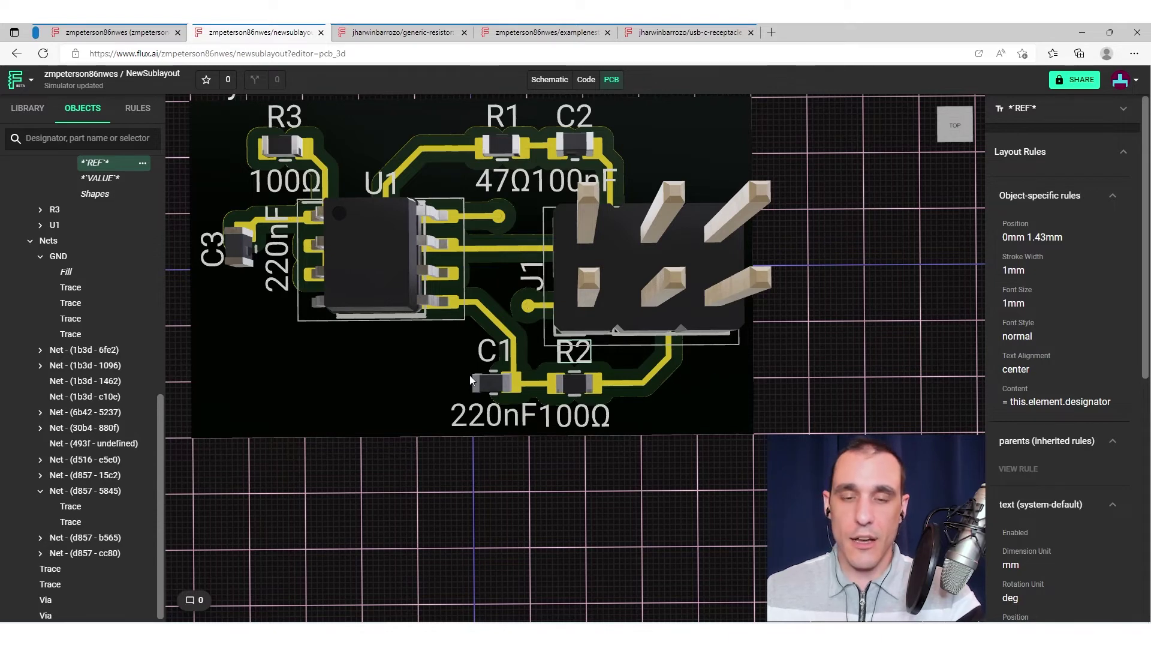
scroll(495, 390, "up", 3)
- Select chip U1 and switch the PCB editor back to the 2D Top view
left_click(611, 405)
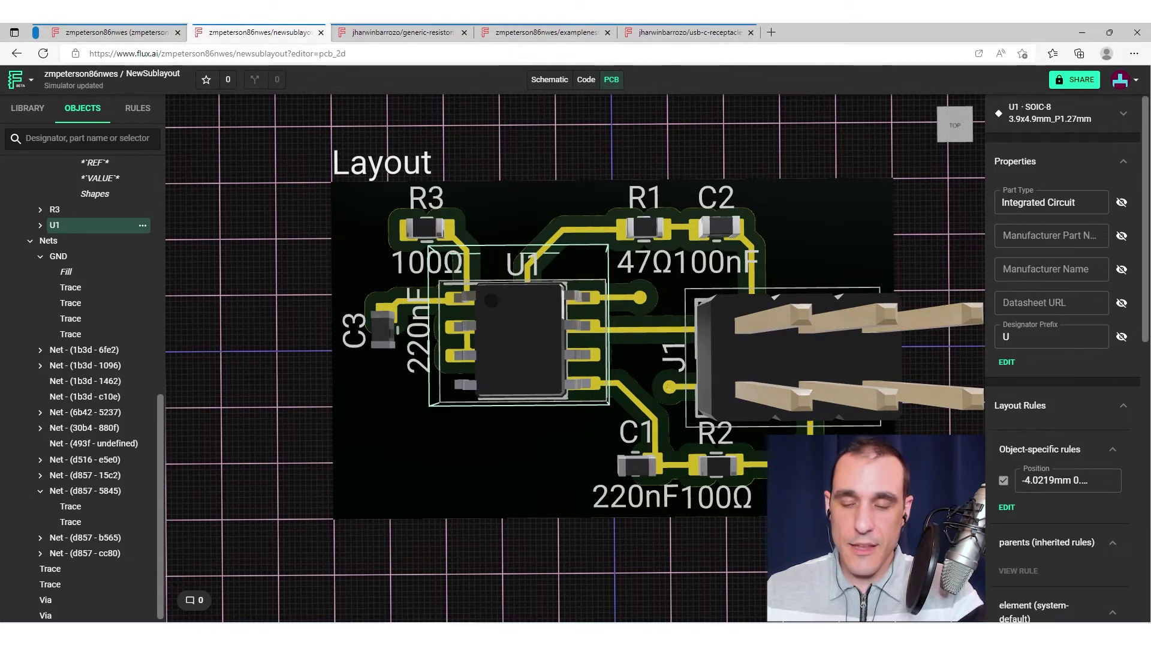
key("3")
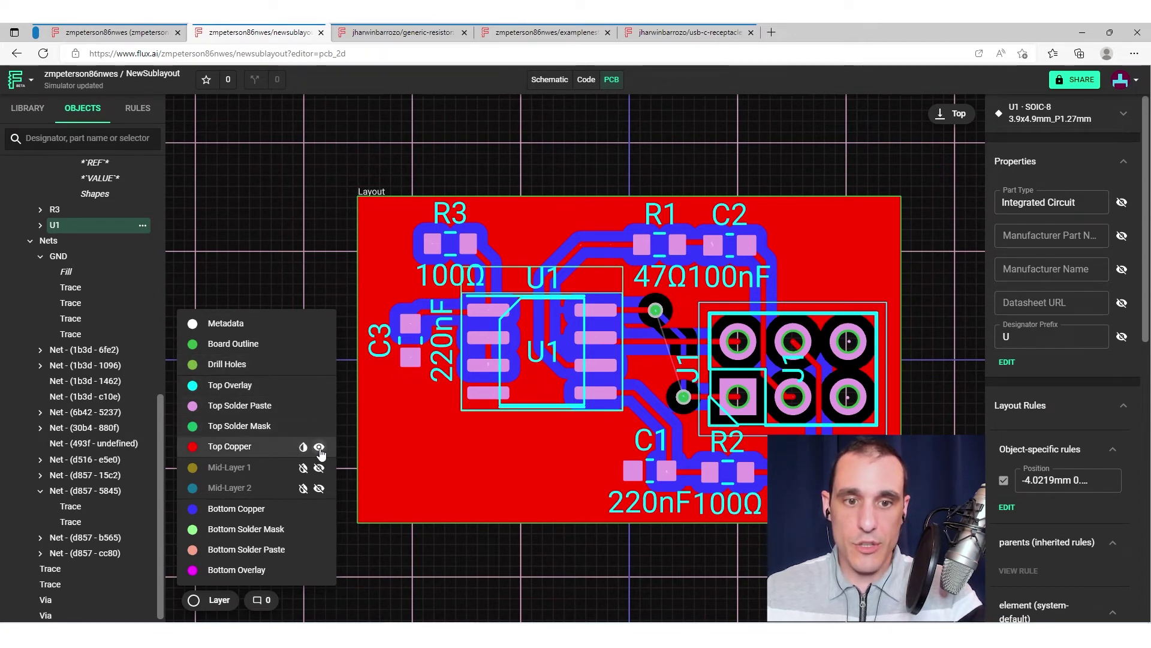
- Hide Top Copper, Top Solder Paste, Top Overlay and the four bottom layers
left_click(319, 448)
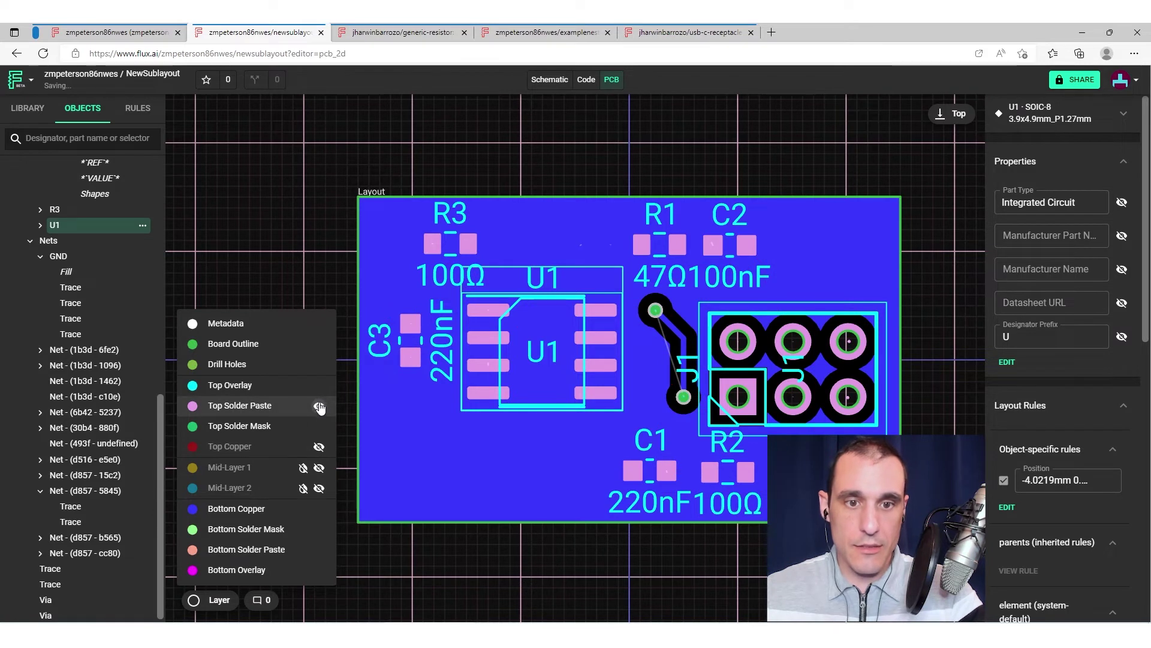
left_click(319, 406)
left_click(319, 385)
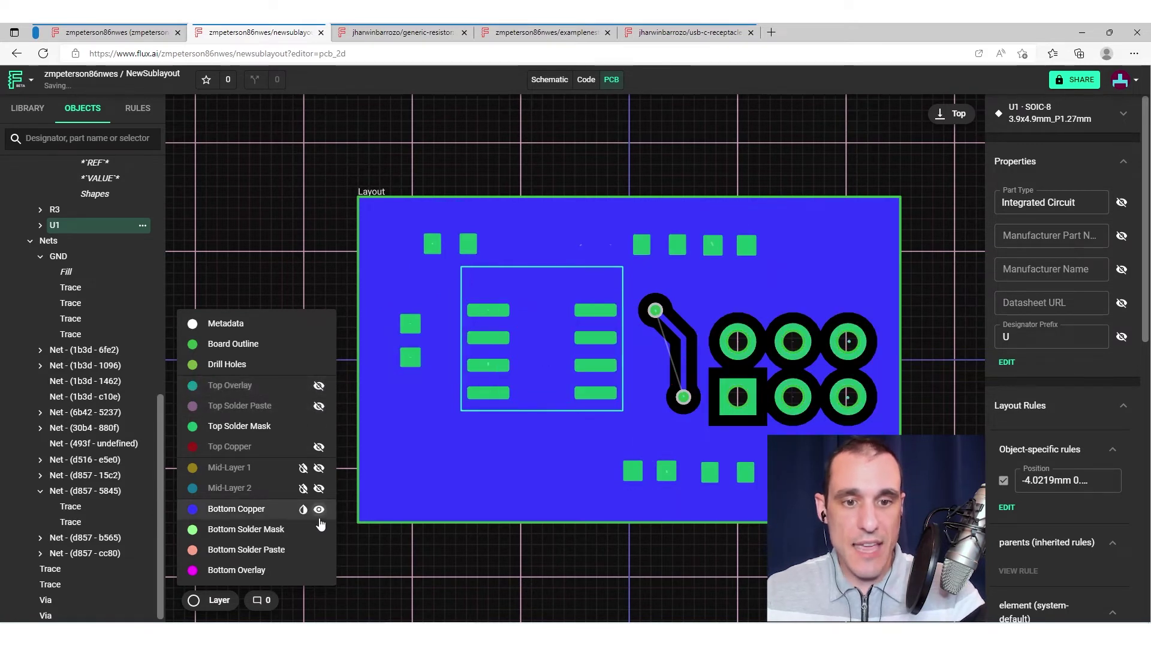
left_click(319, 509)
left_click(319, 529)
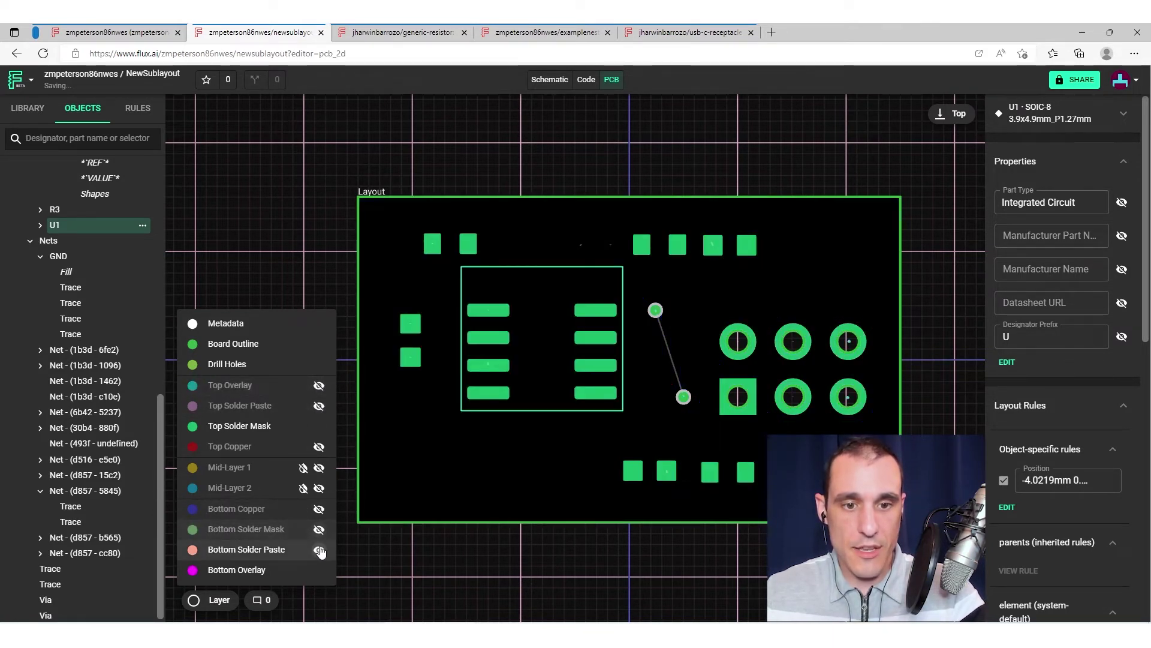
left_click(319, 550)
left_click(319, 570)
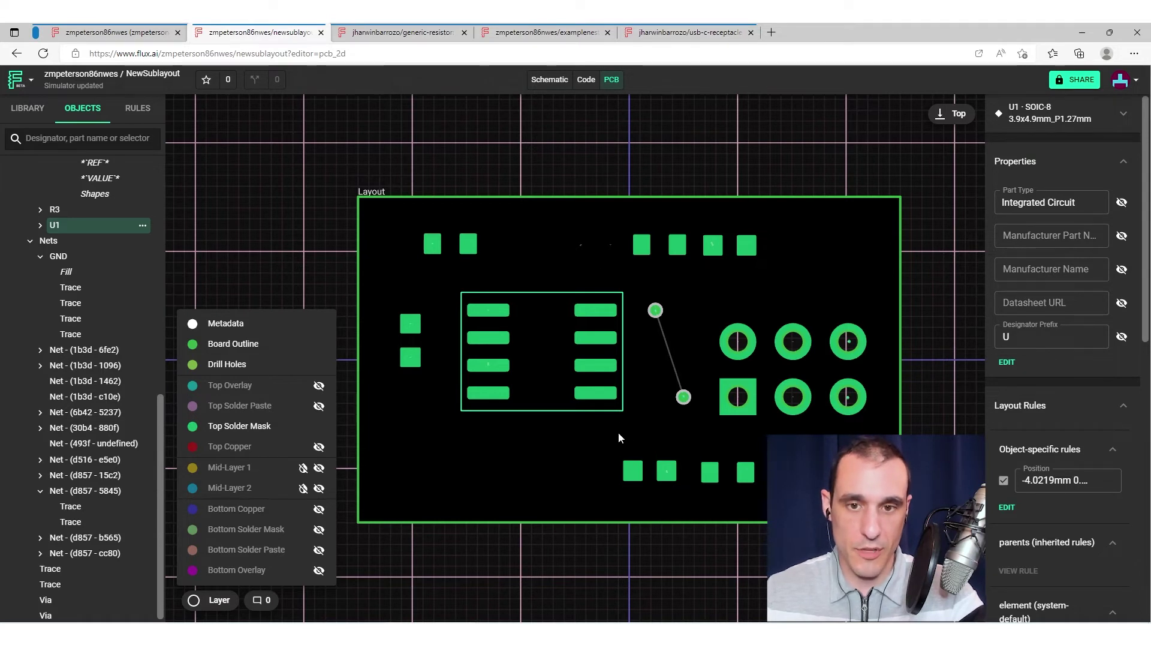
- Toggle the Top Copper layer on and off, leaving it visible
left_click(319, 446)
left_click(319, 447)
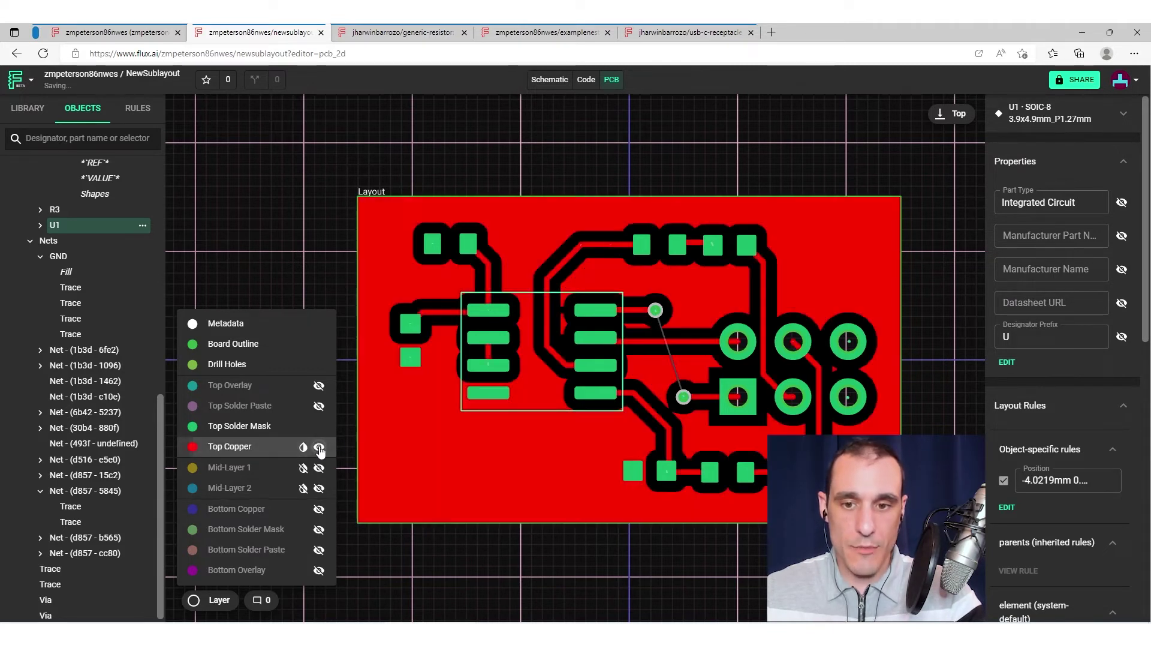
left_click(319, 447)
left_click(319, 449)
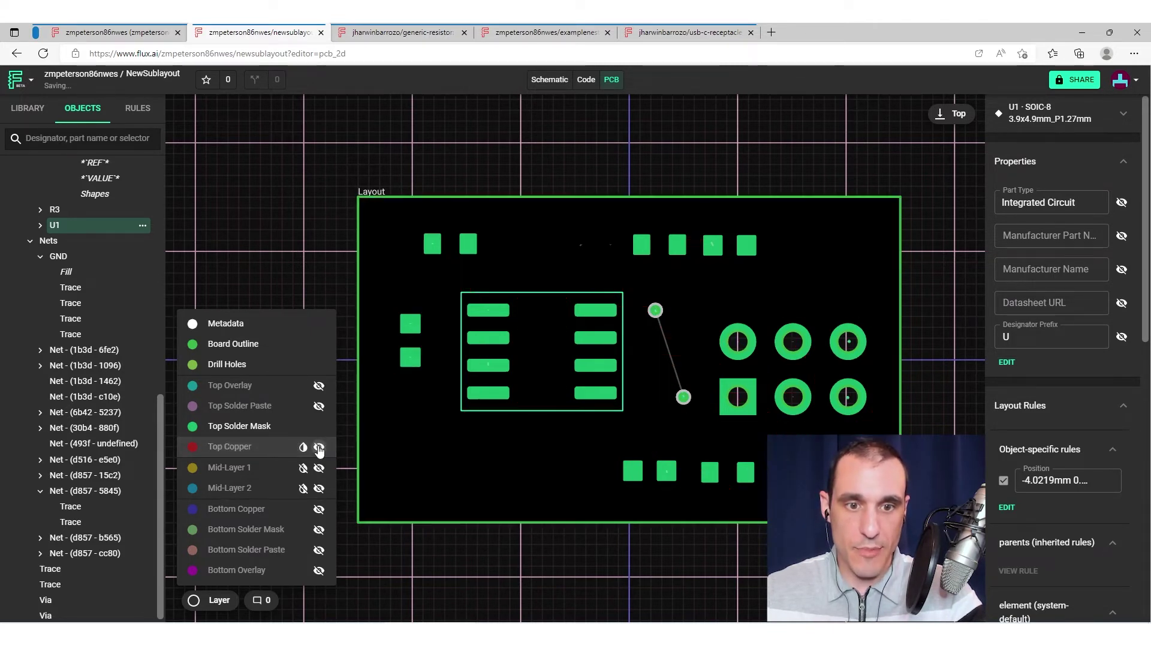
left_click(319, 448)
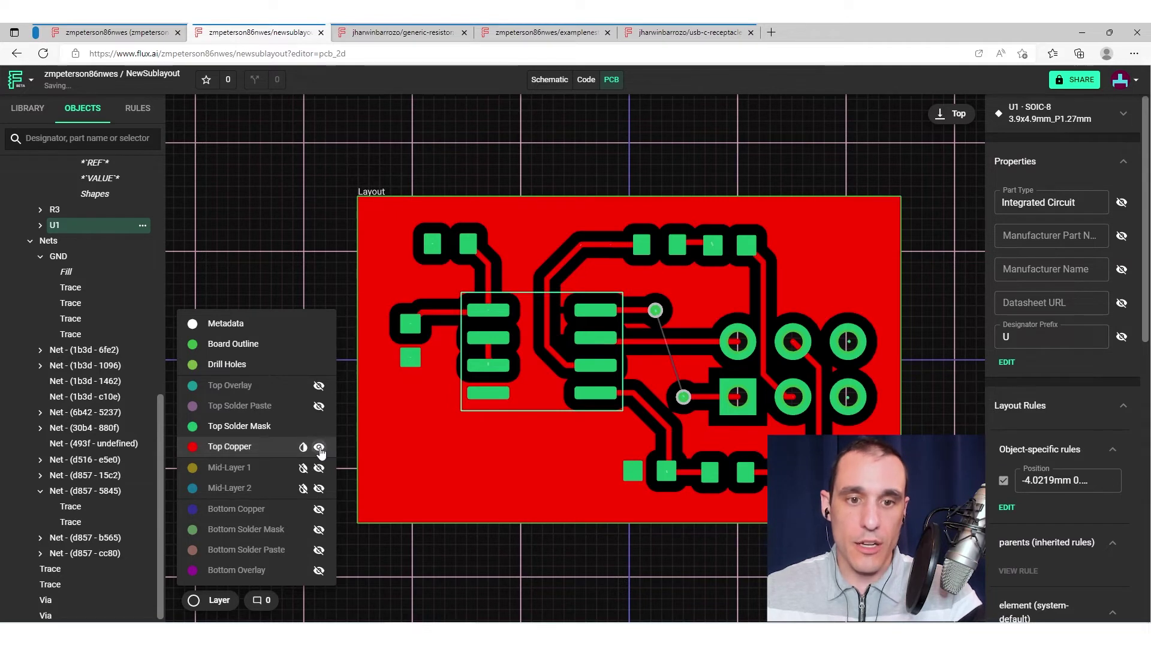
- Show all remaining layers again, then deselect U1 to display the project details
left_click(319, 385)
left_click(319, 406)
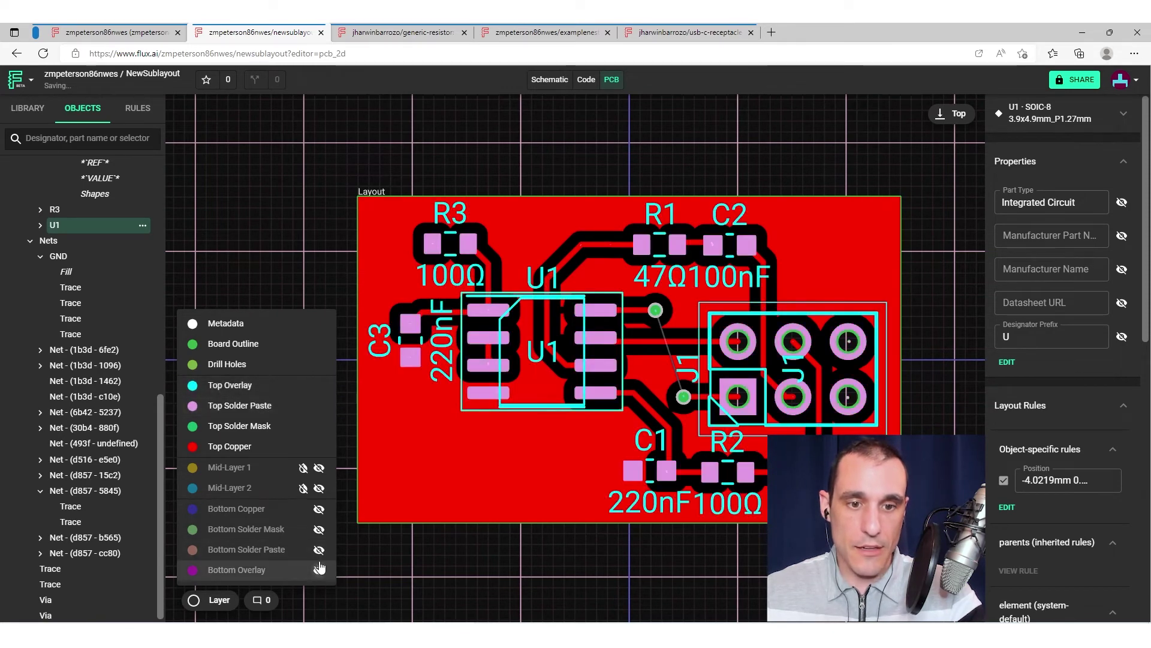
left_click(319, 569)
left_click(319, 550)
left_click(318, 509)
left_click(319, 529)
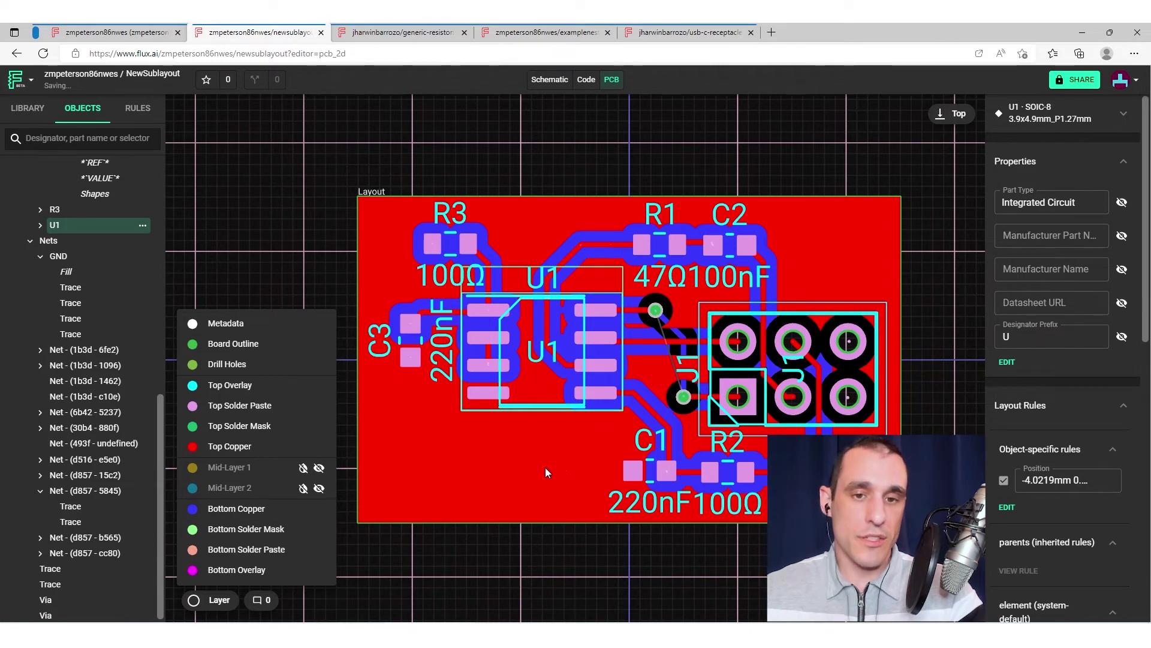
left_click(712, 159)
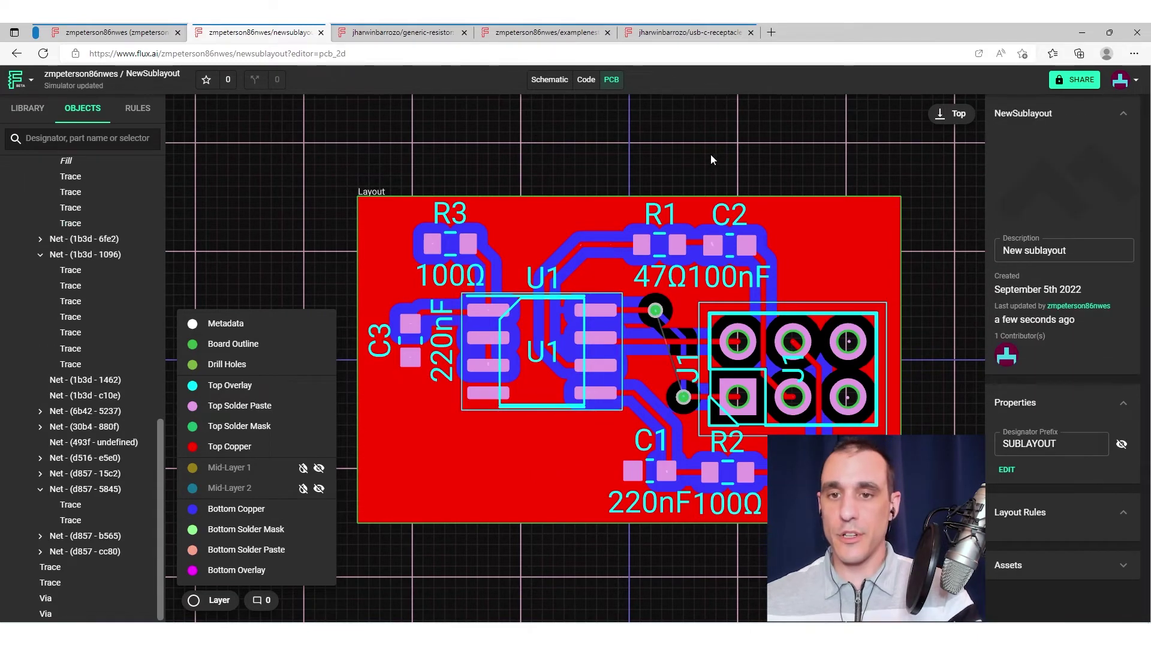
left_click(100, 432)
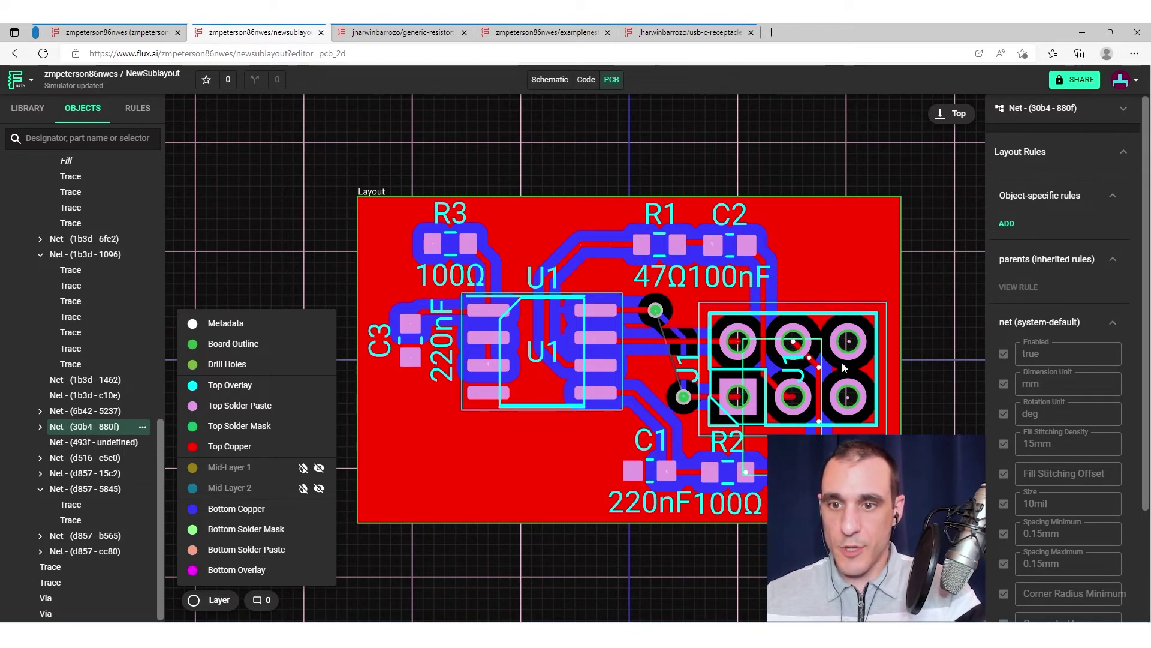
scroll(1078, 438, "down", 3)
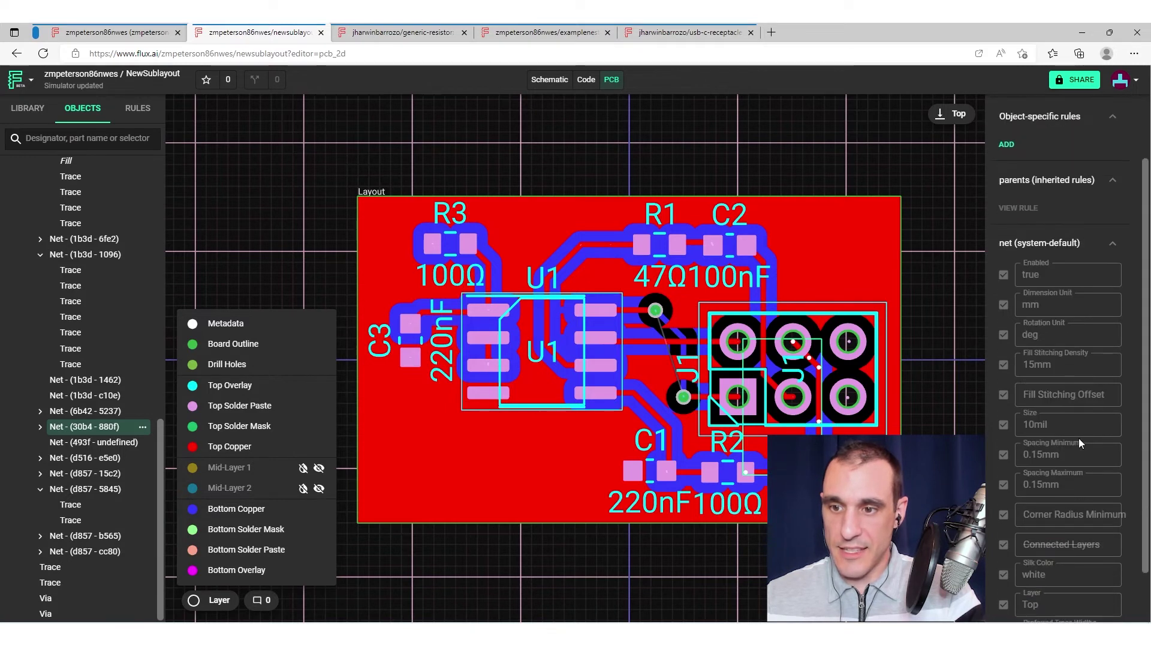
scroll(1061, 420, "up", 3)
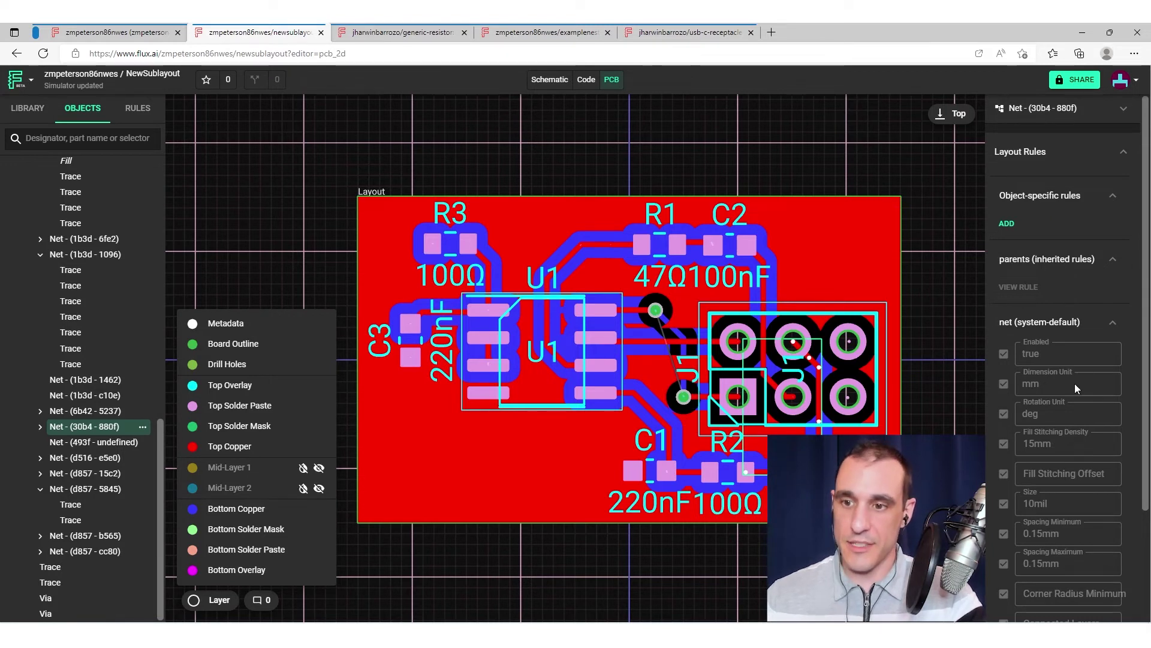
scroll(1076, 412, "down", 2)
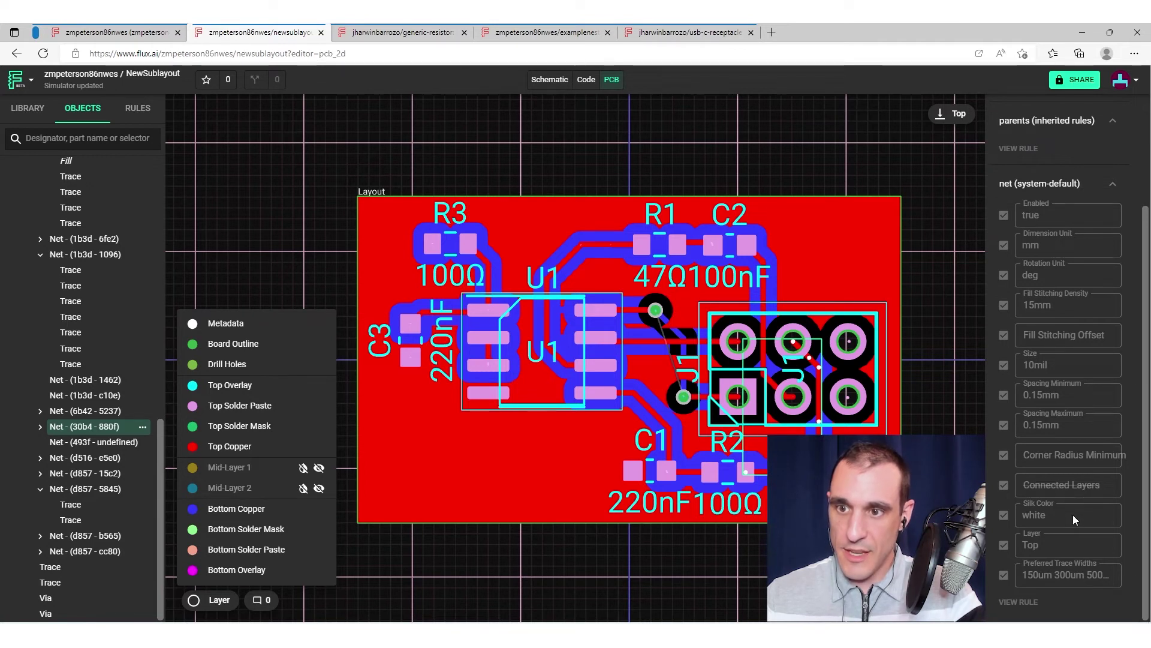
scroll(1073, 513, "up", 1)
scroll(1065, 465, "up", 1)
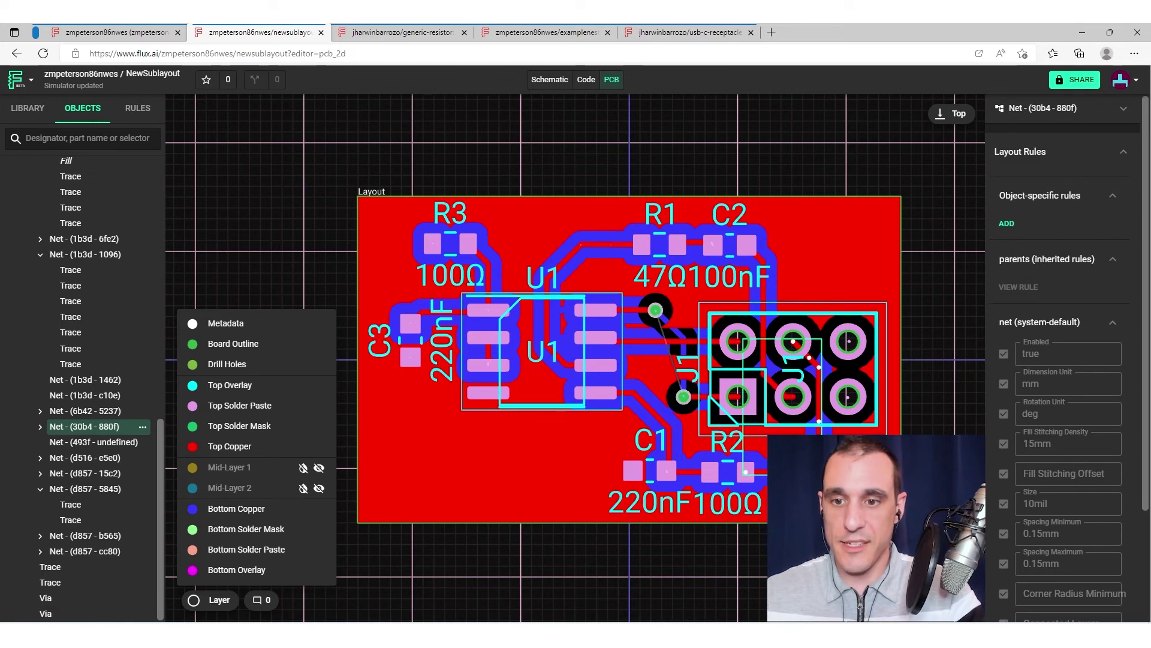
left_click(1007, 223)
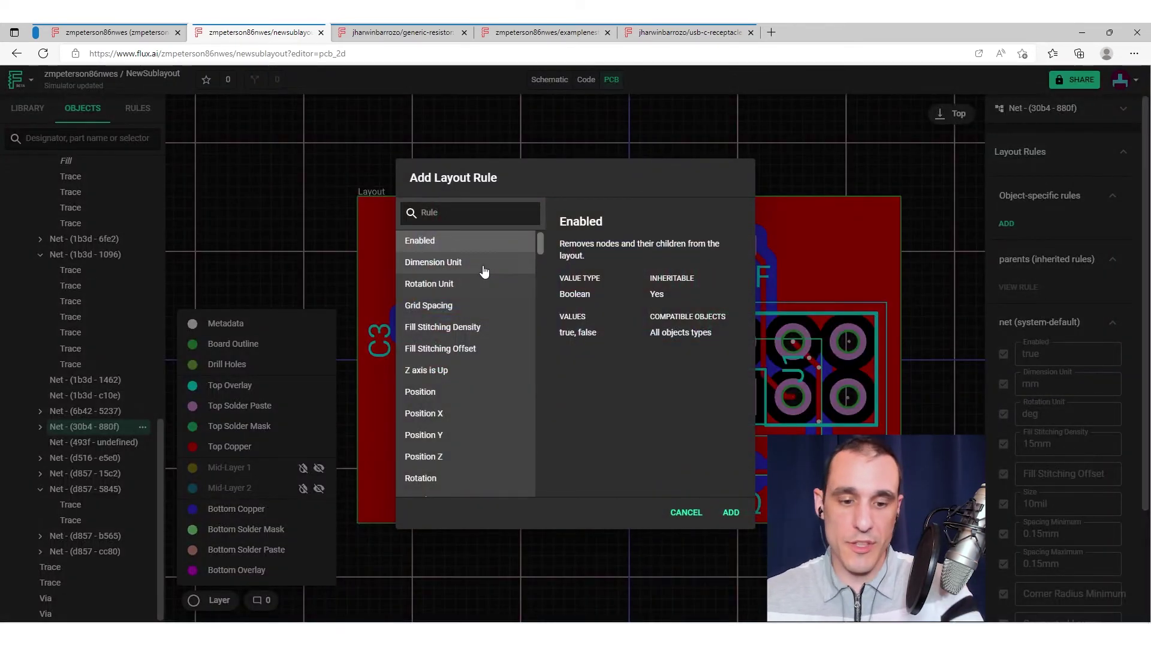
- Add a Trace Width rule to net 30b4-880f, replacing 10mil with 6mil
type("trace")
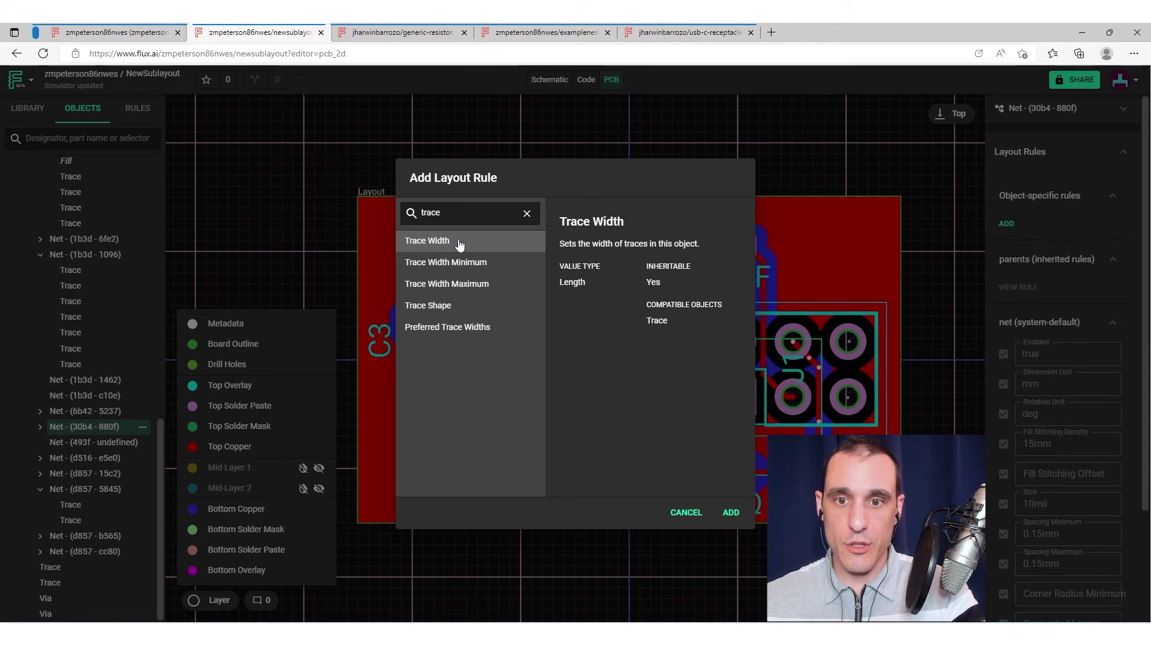
left_click(731, 511)
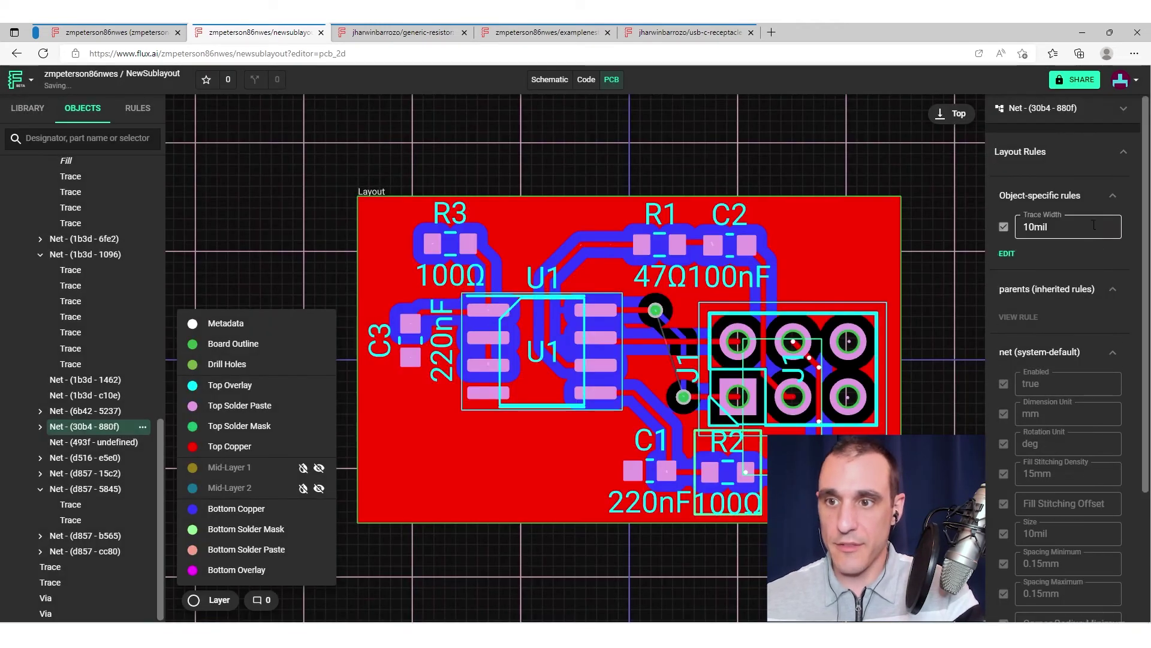
left_click(1082, 230)
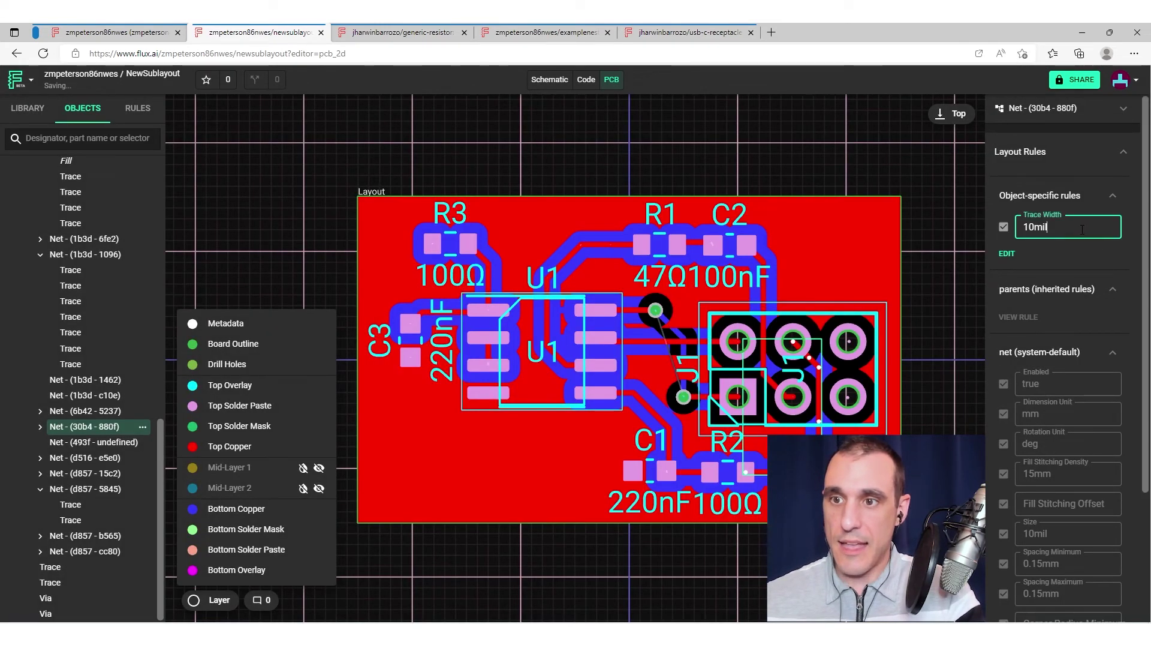
key("ctrl+a")
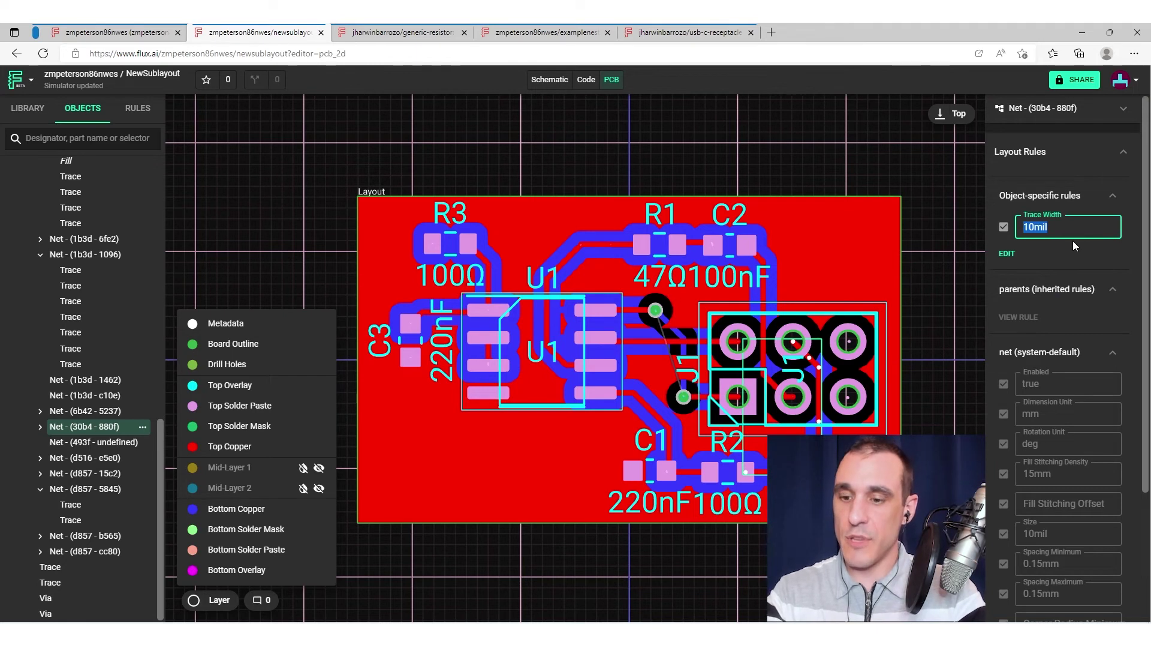
type("6m")
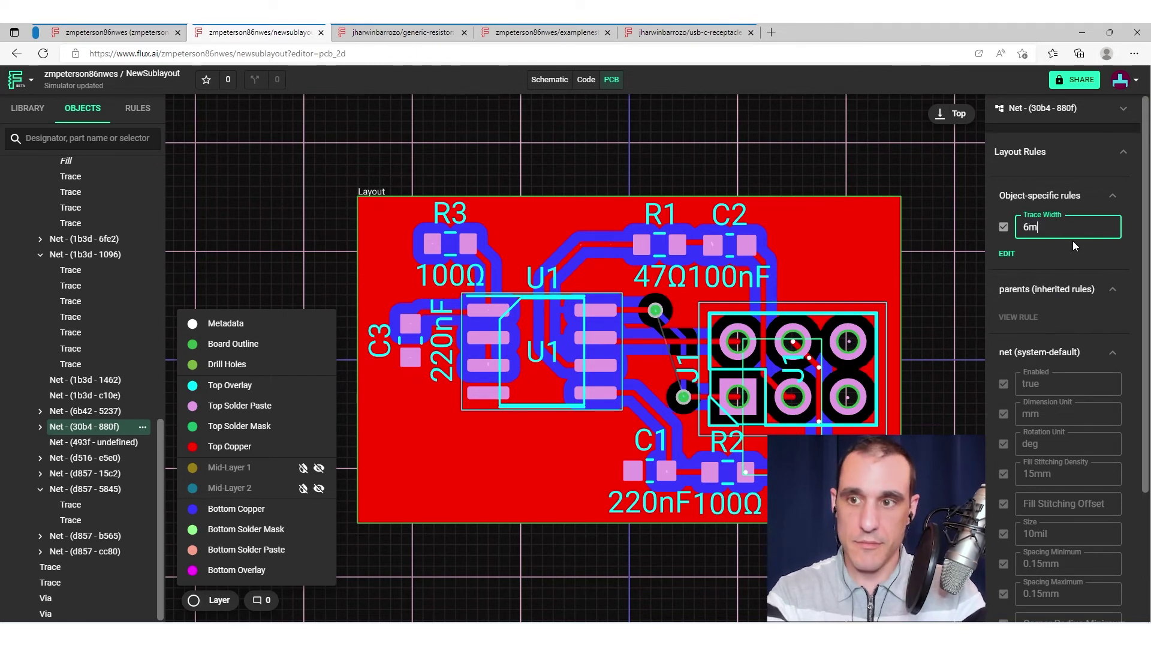
type("il")
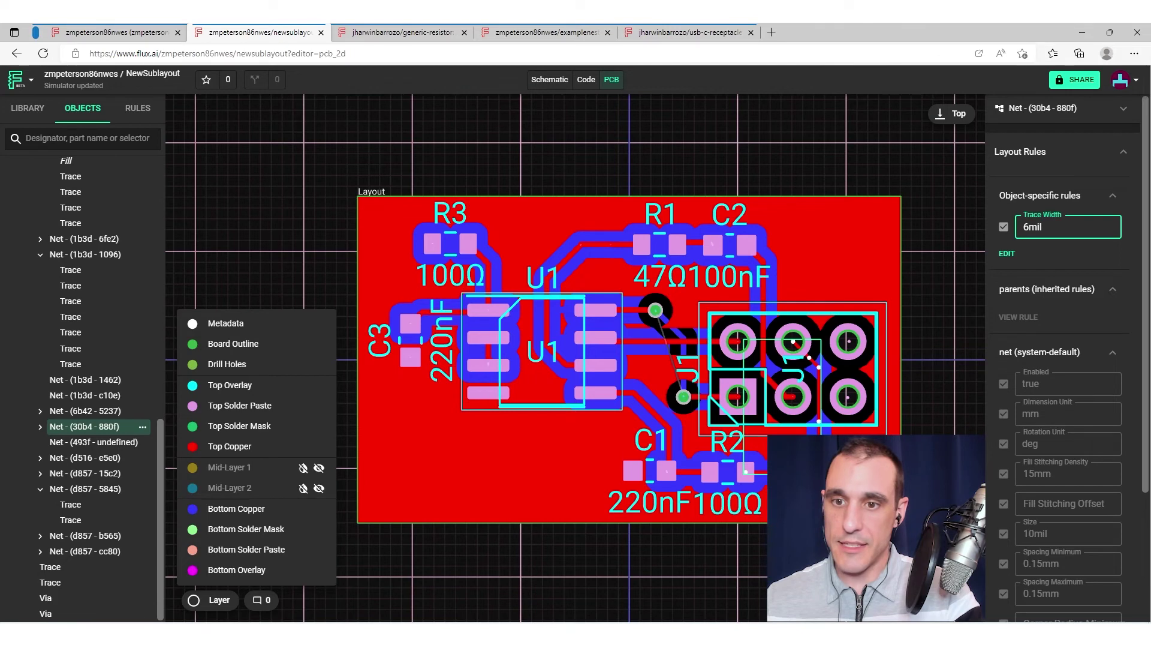
scroll(818, 401, "up", 5)
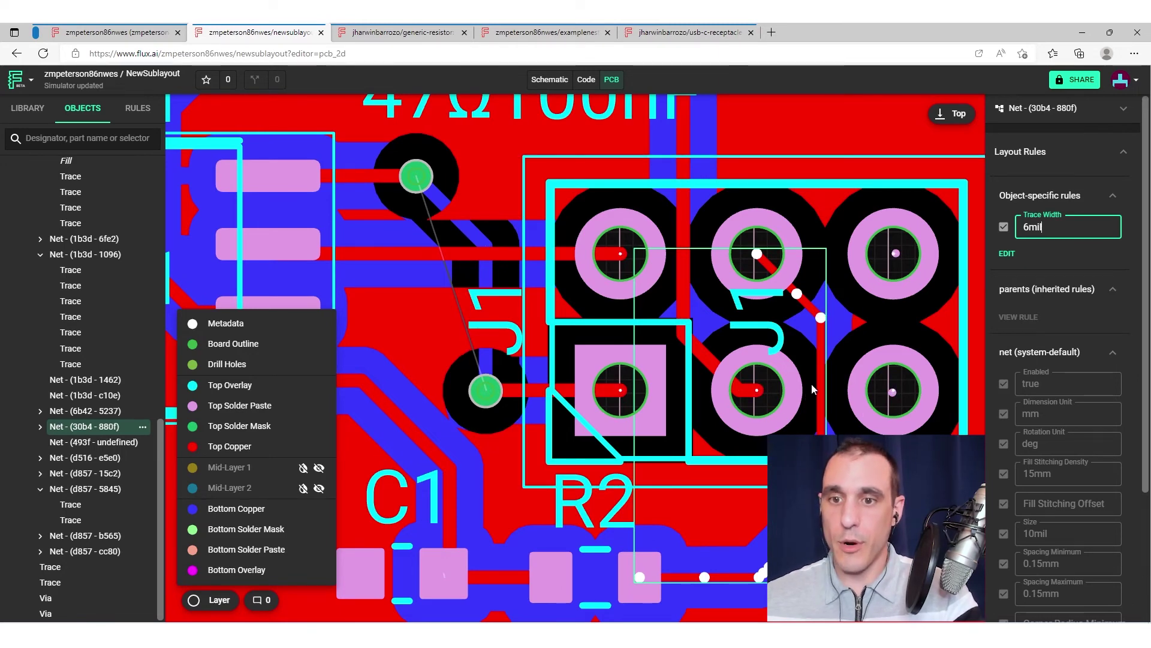
- Zoom in on J1's traces, zoom back out, and select net 1b3d-1096 in the Objects tree
scroll(816, 390, "up", 4)
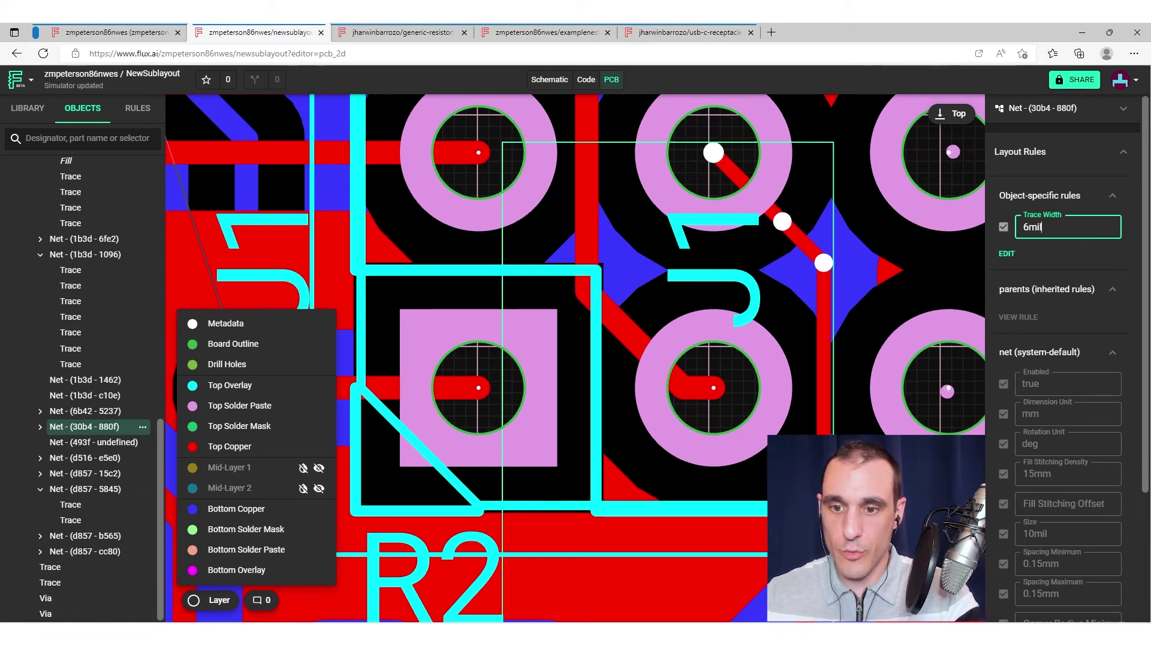
scroll(696, 348, "down", 3)
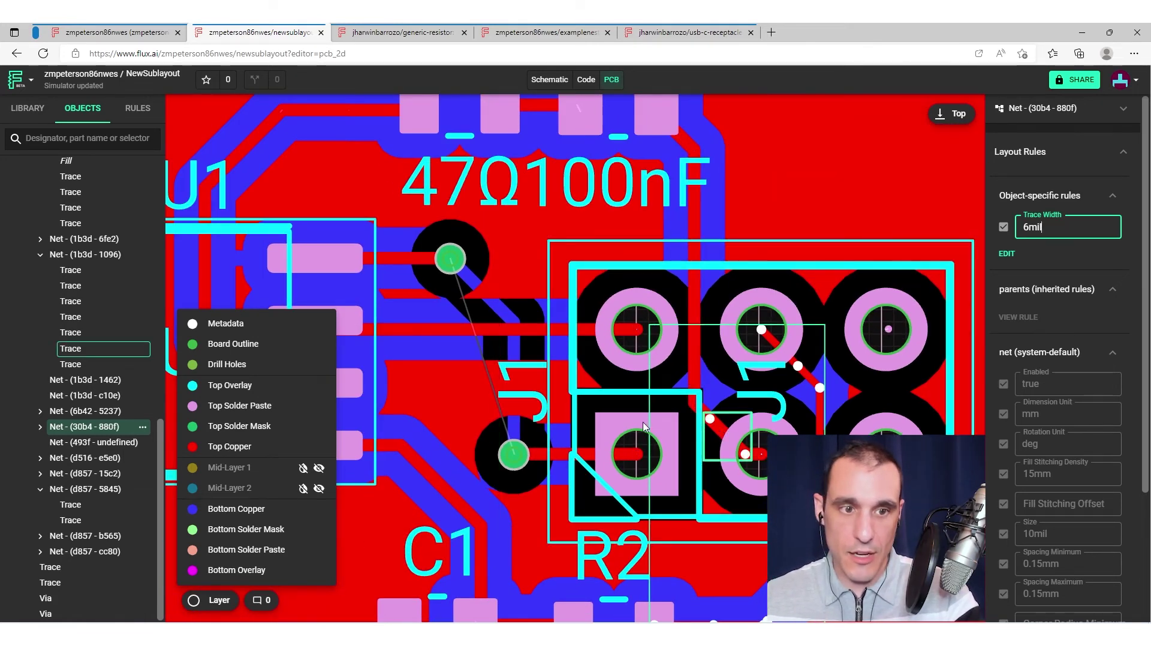
left_click(102, 256)
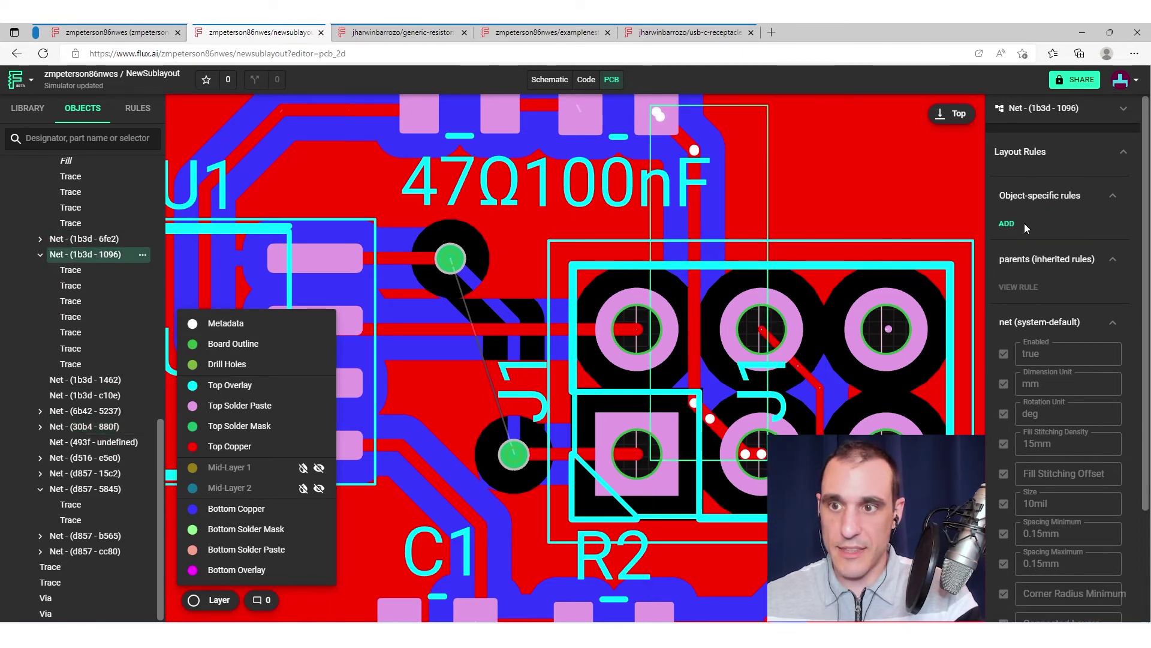
- Add a Trace Width rule to net 1b3d-1096
left_click(1006, 223)
type("trace")
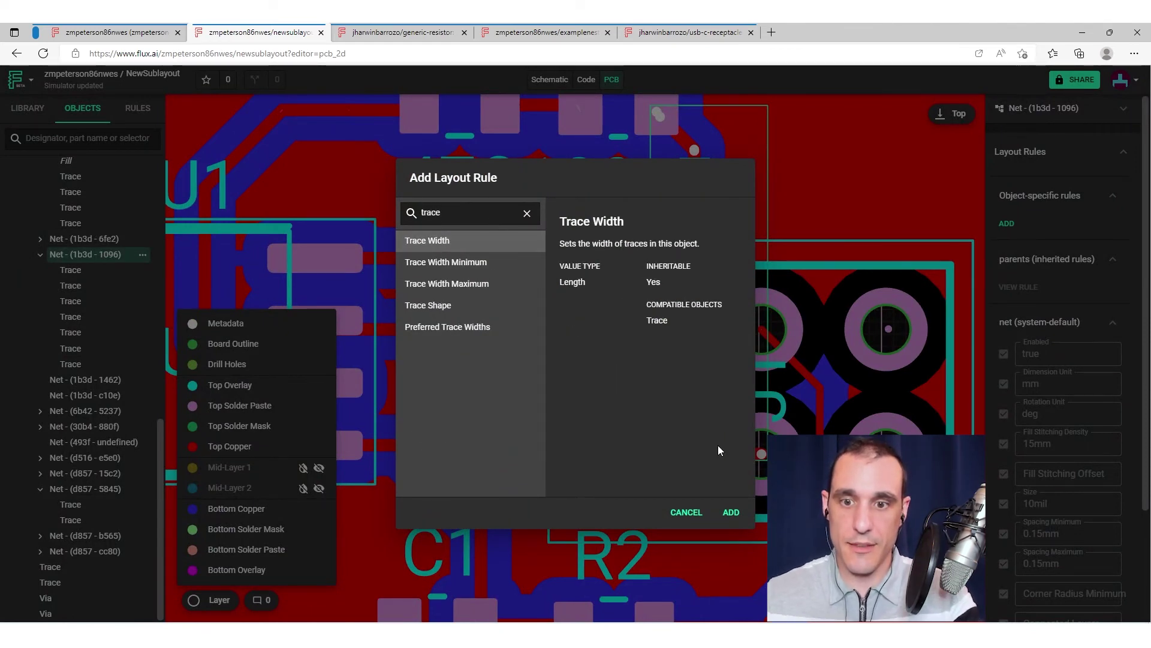
left_click(731, 513)
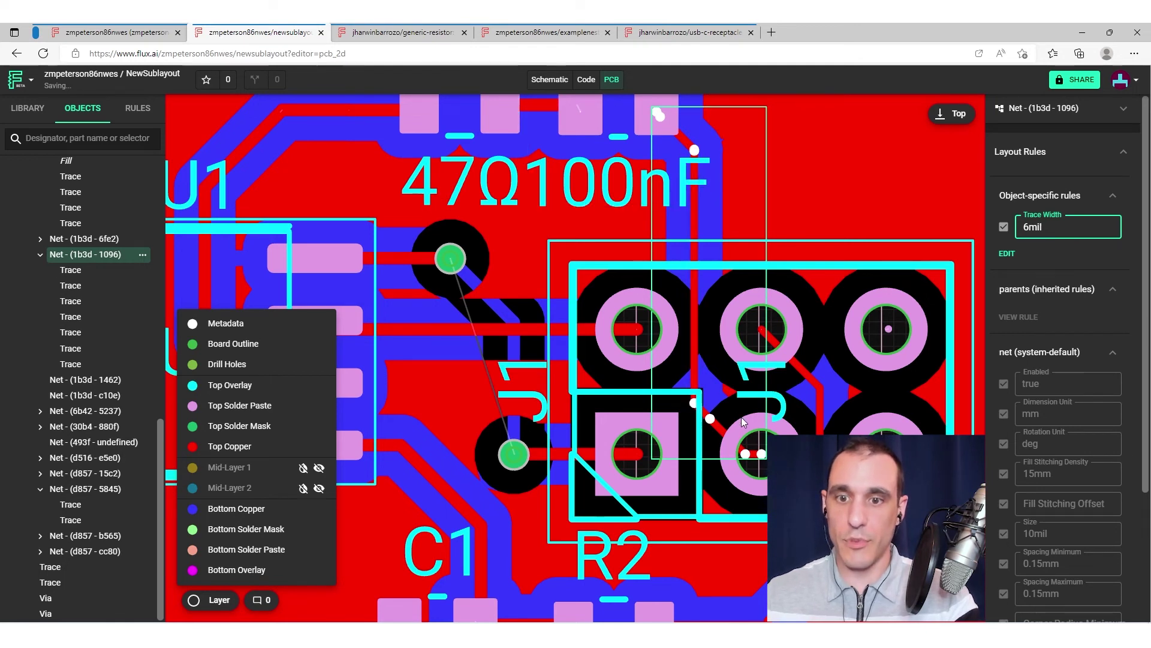
- Inspect one of the net's traces, then zoom out and recentre the board
left_click(694, 230)
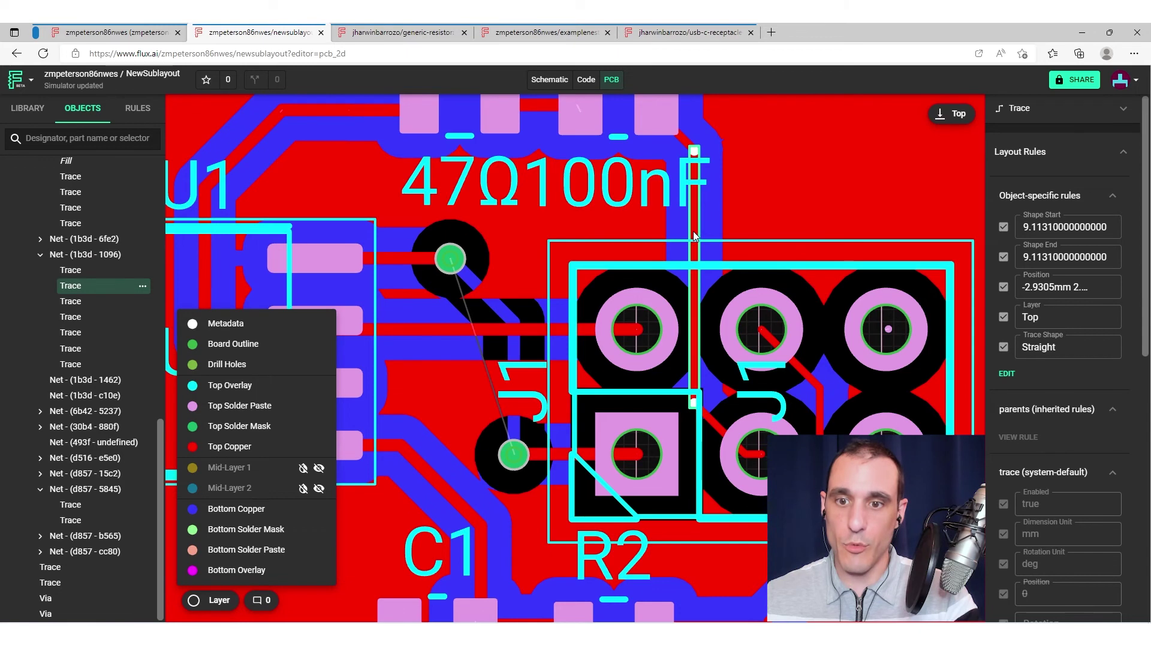
scroll(531, 248, "down", 4)
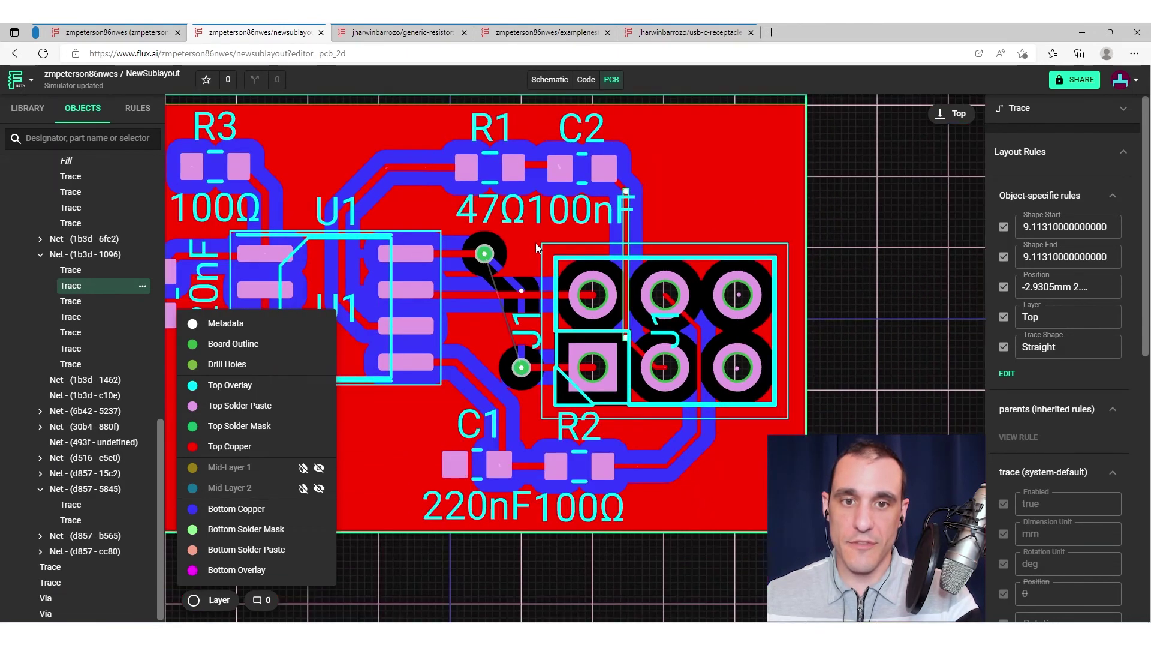
left_click_drag(438, 191, 602, 263)
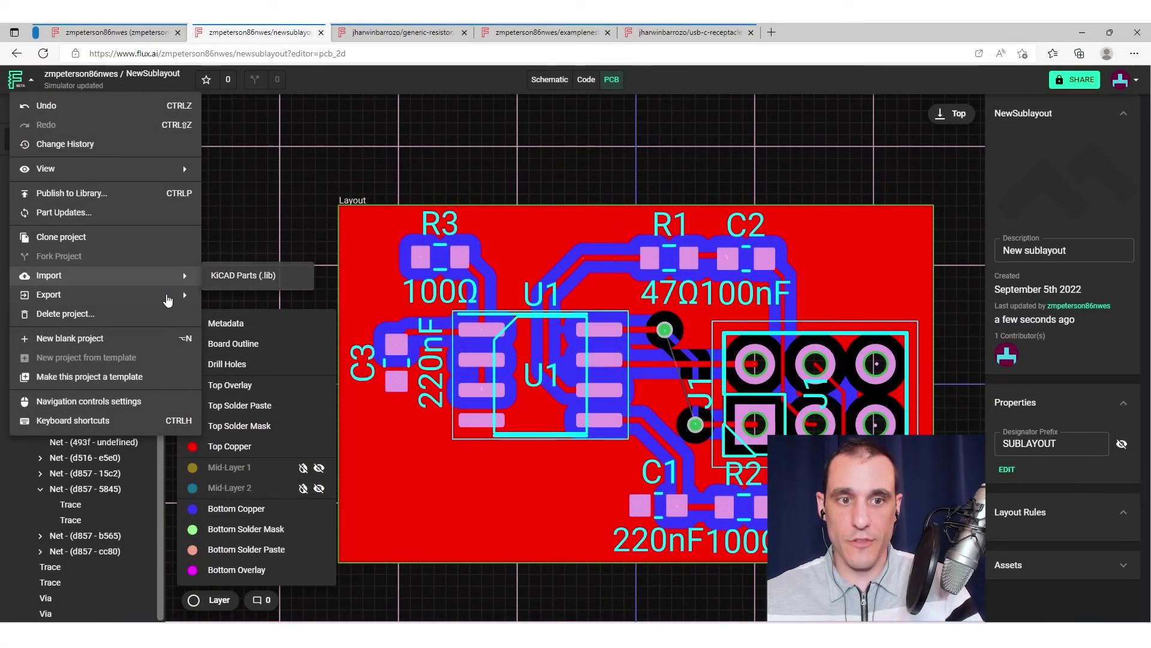
- Export the board as Gerber RS-274X2 (.zip) from the main menu
mouse_move(166, 300)
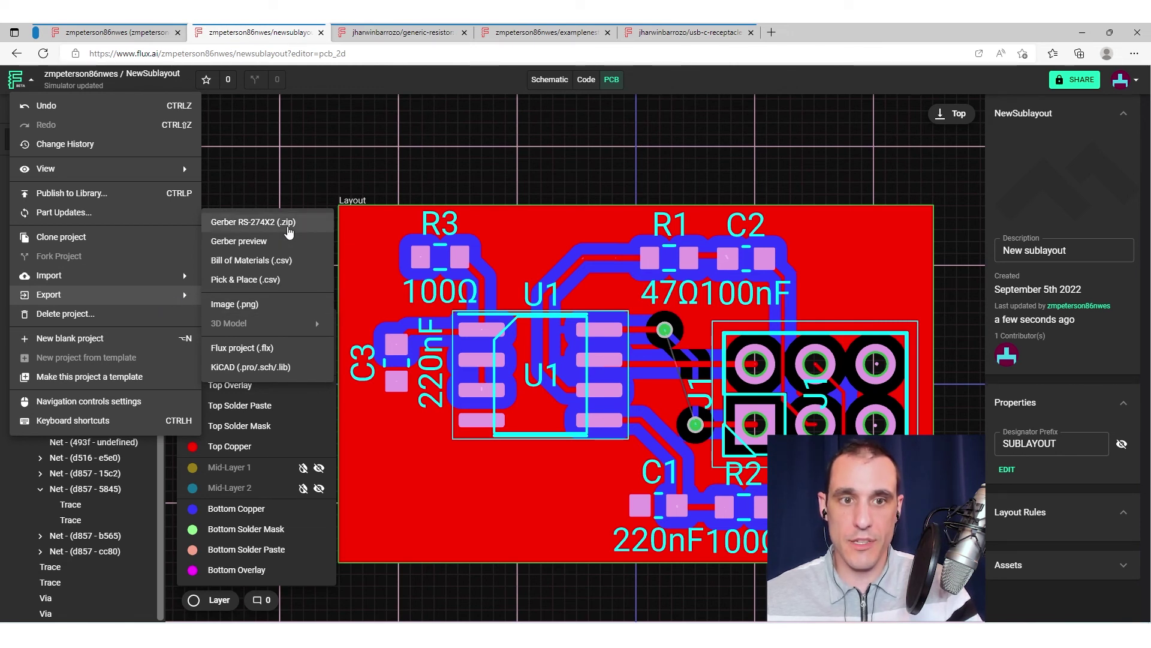
left_click(290, 232)
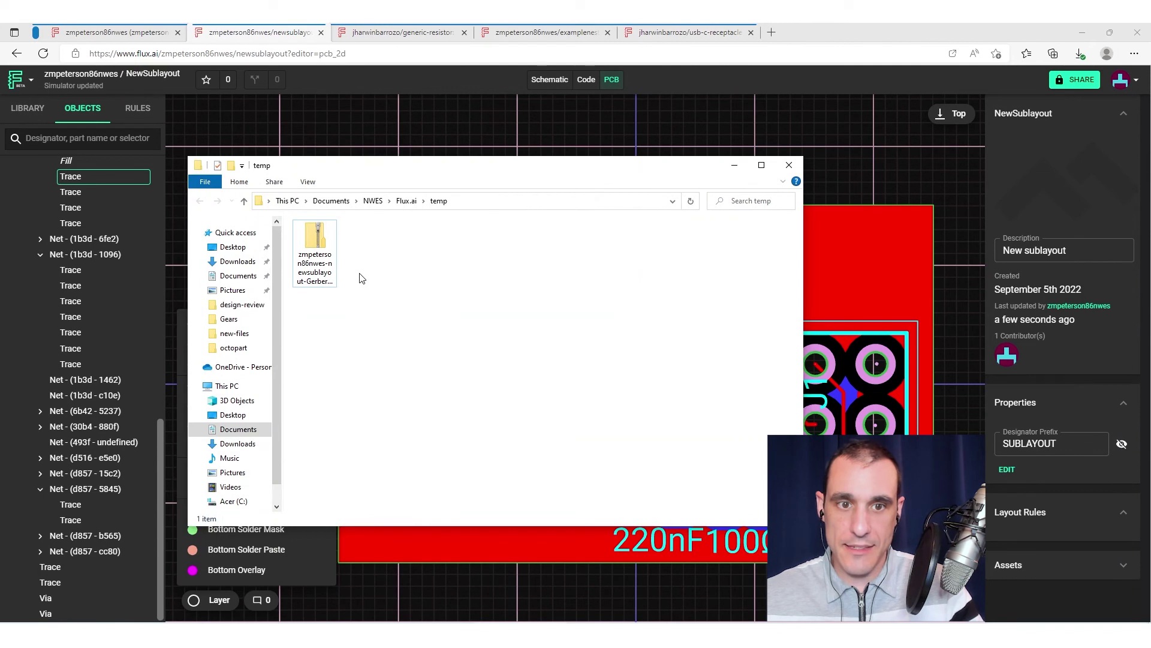
- Extract all files from the Gerber zip into the suggested folder
left_click(323, 243)
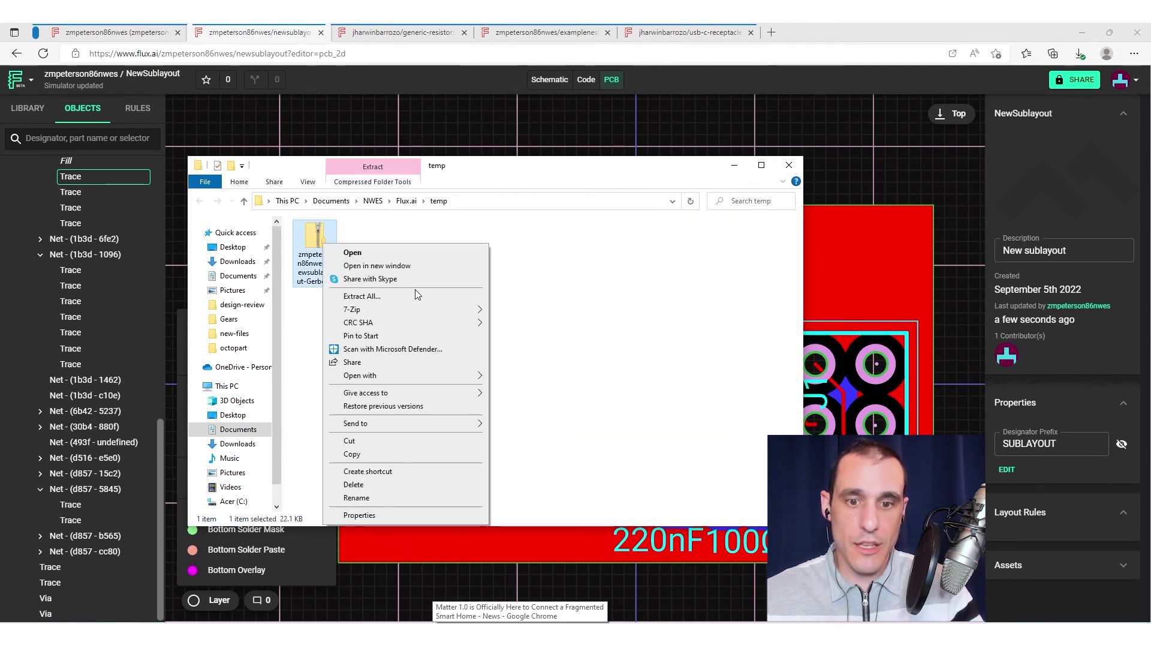
left_click(412, 299)
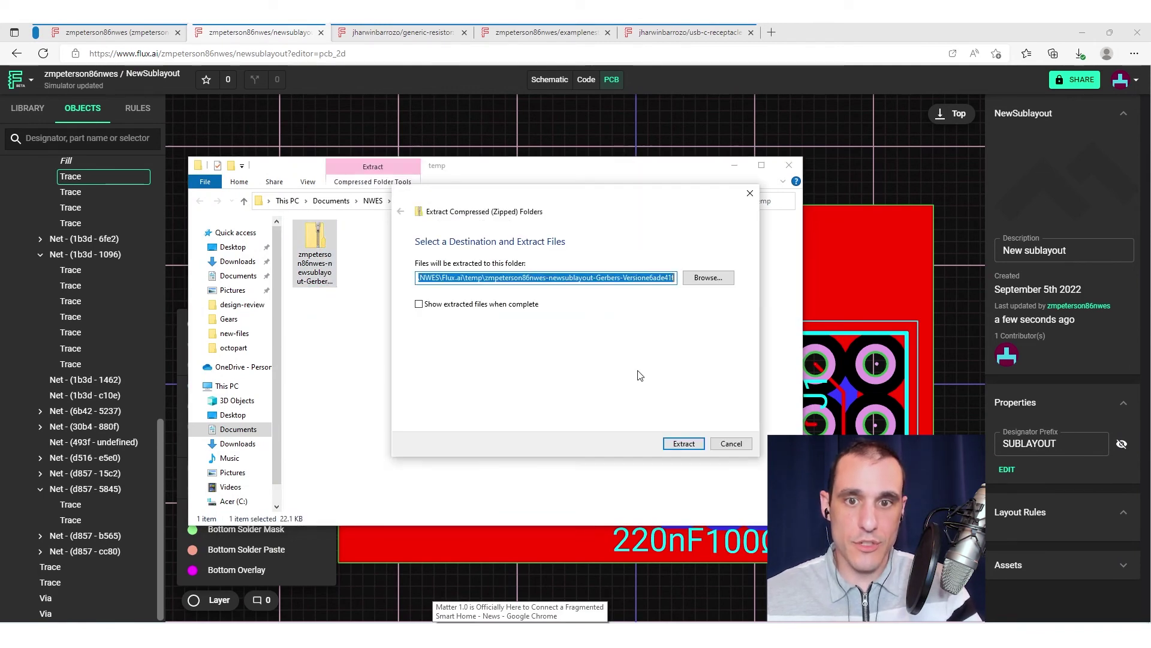
left_click(695, 446)
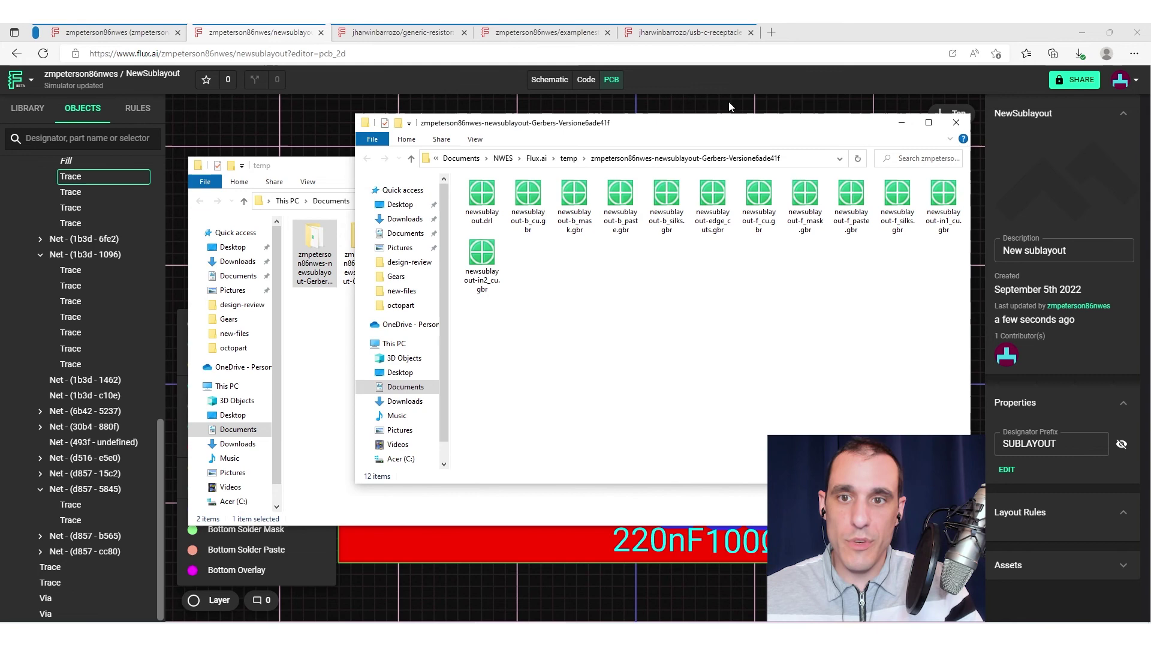
- Switch back to the Edge window showing the Flux NewSublayout board
left_click(844, 66)
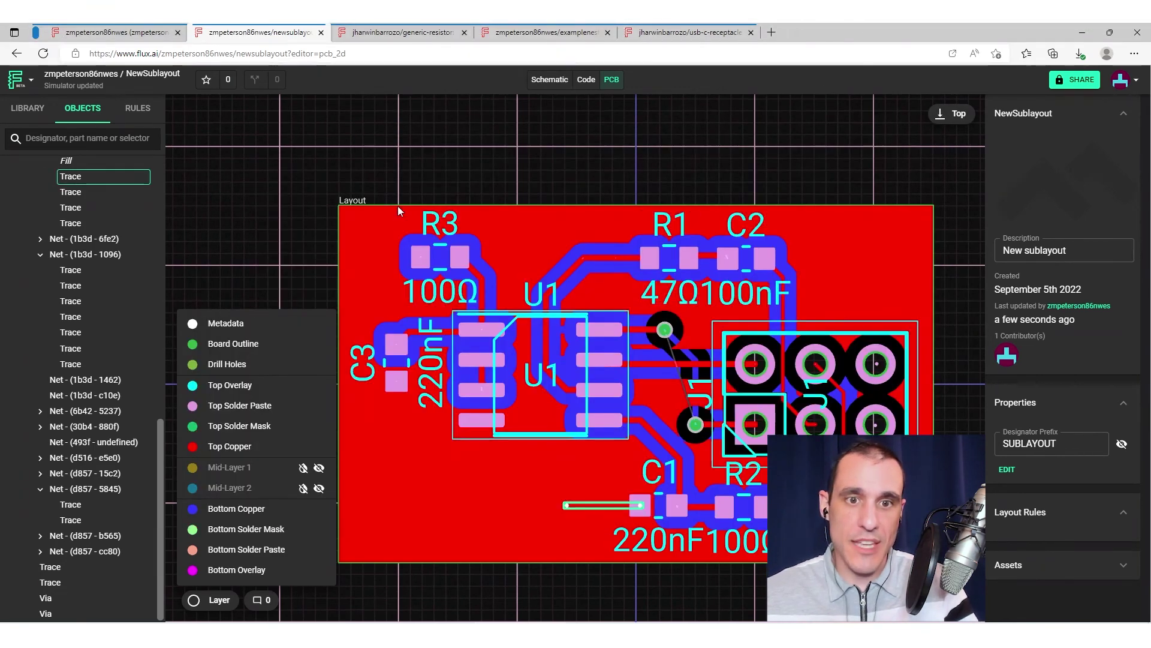